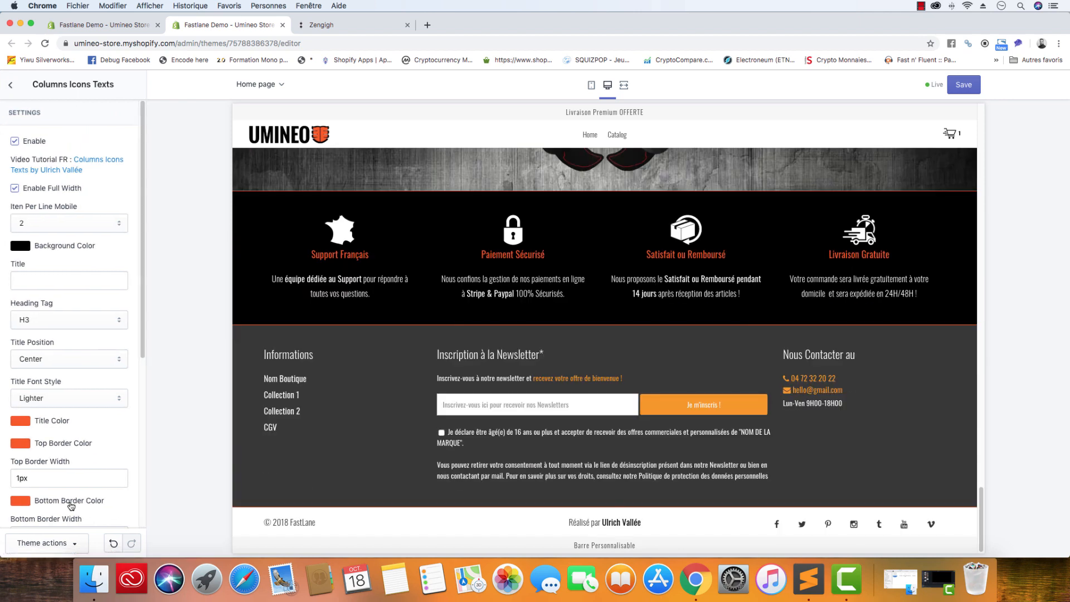
Step: Disable and re-enable the Columns Icons Texts section, and return to the home page's section list
click(15, 141)
click(15, 142)
click(10, 84)
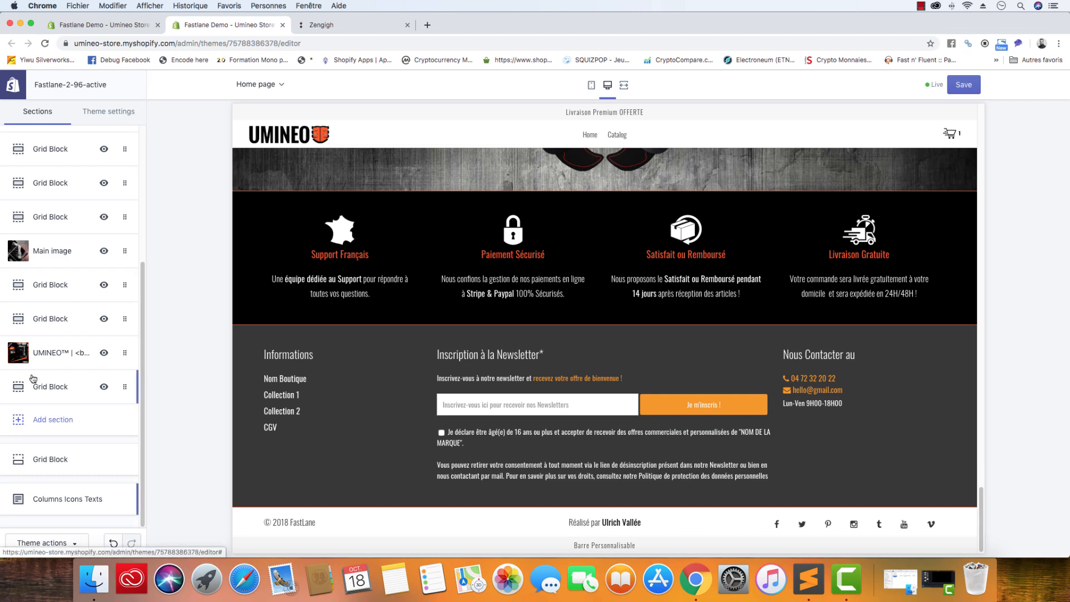
Step: Look through the home page's desktop preview, from the concept banner and grid blocks down to the icon columns and footer
scroll(642, 380, up, 20)
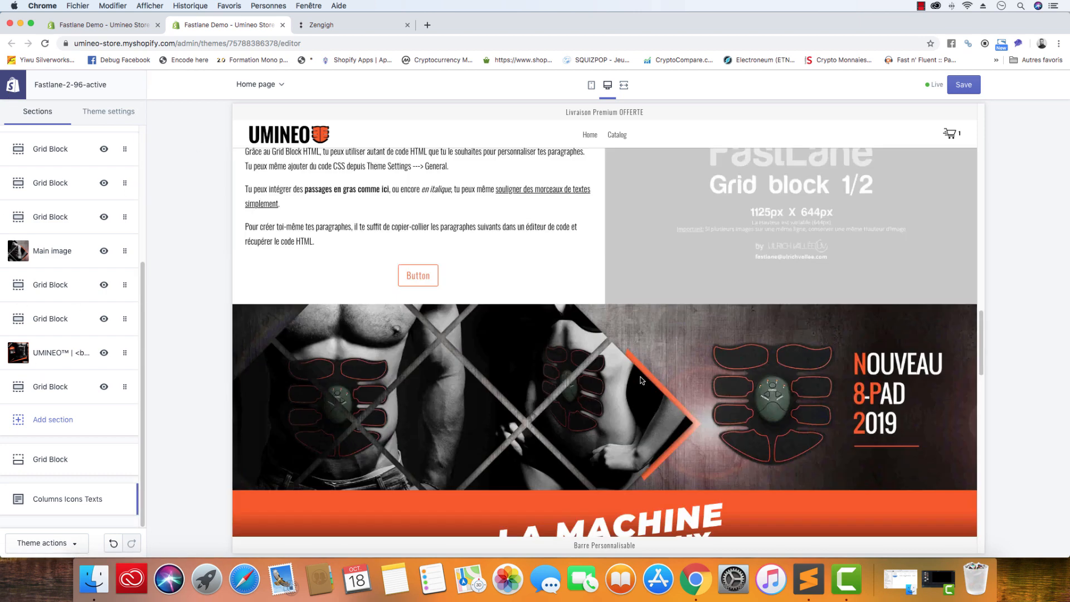
scroll(642, 381, down, 10)
scroll(641, 377, down, 8)
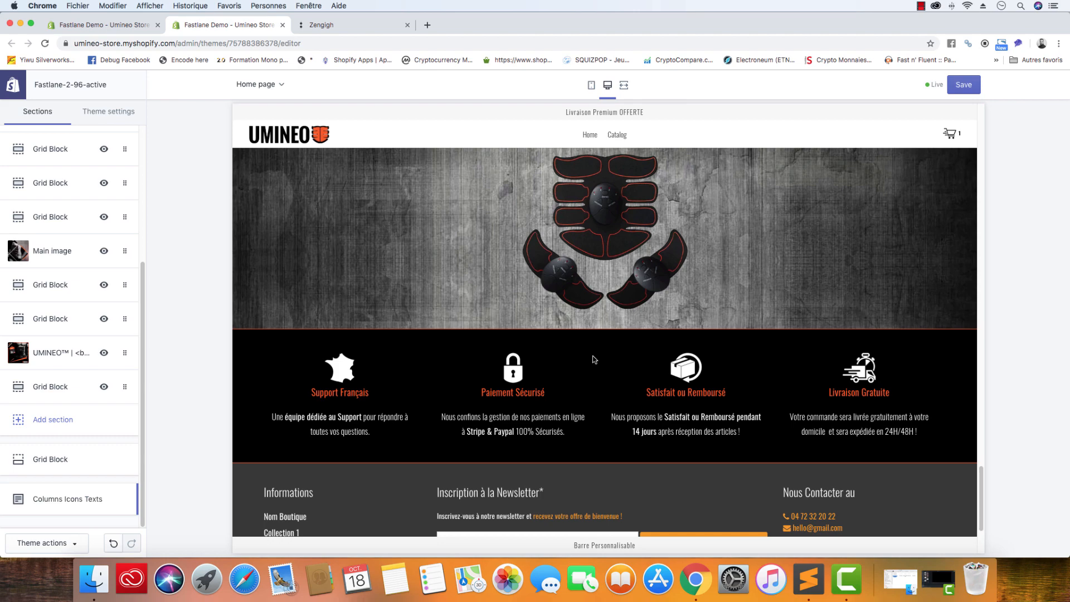
scroll(594, 359, up, 20)
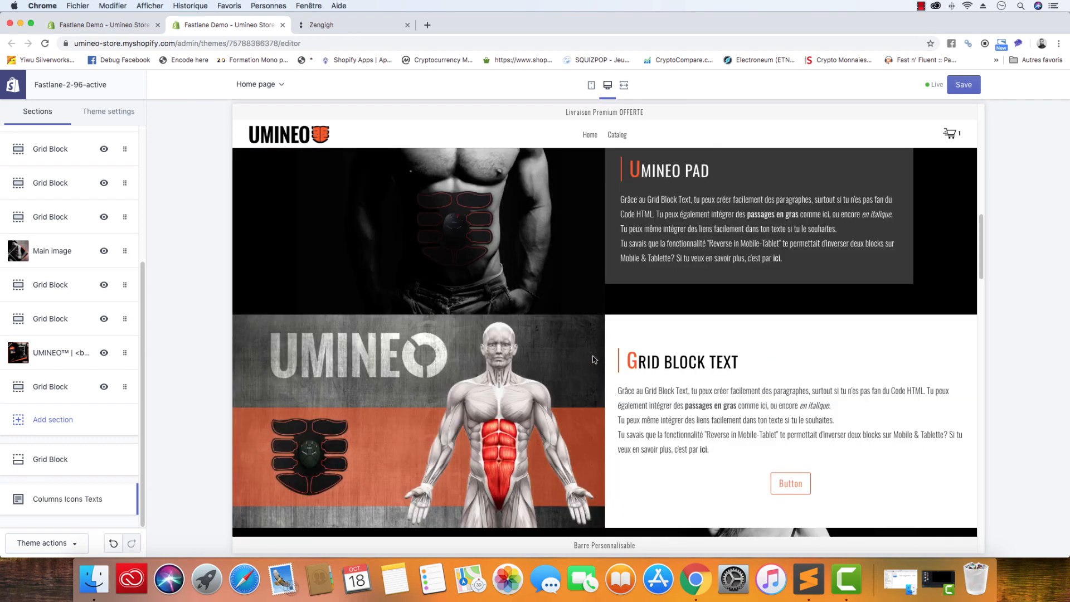
scroll(594, 359, up, 15)
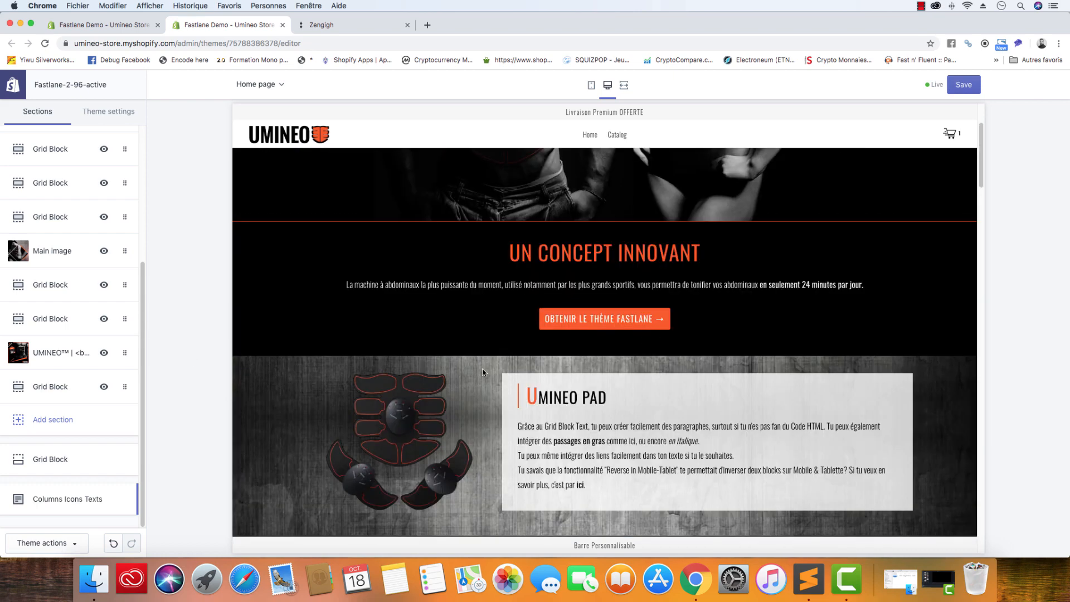
scroll(482, 373, down, 10)
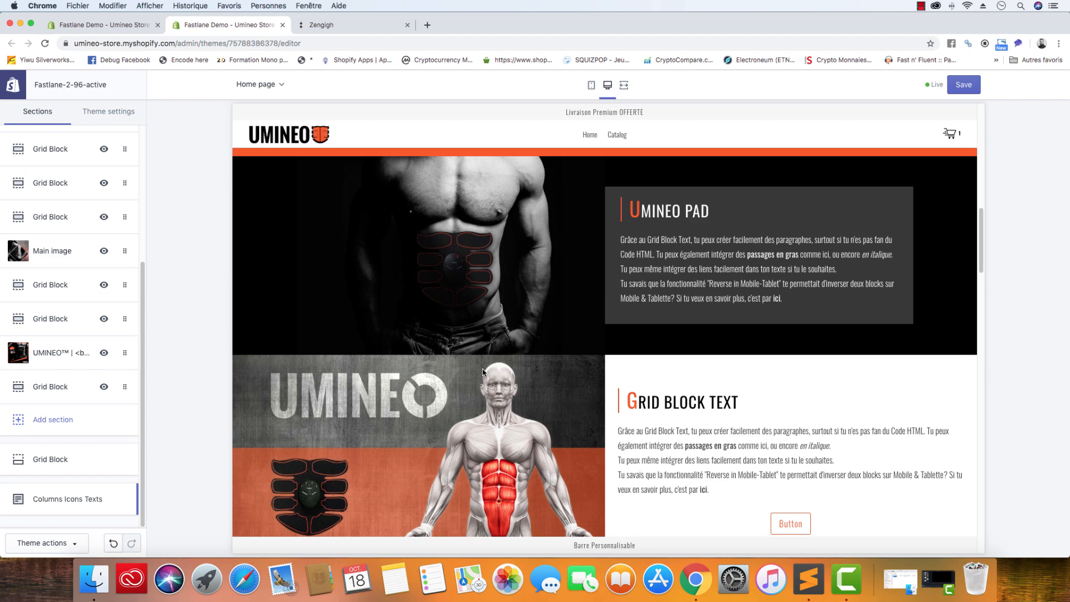
scroll(483, 373, down, 12)
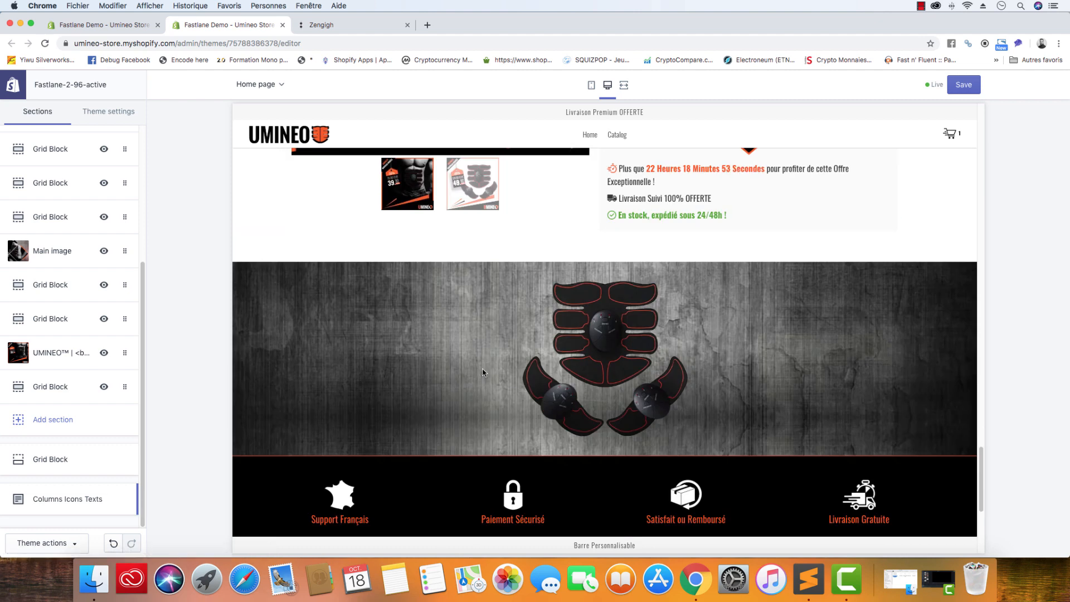
scroll(484, 372, down, 4)
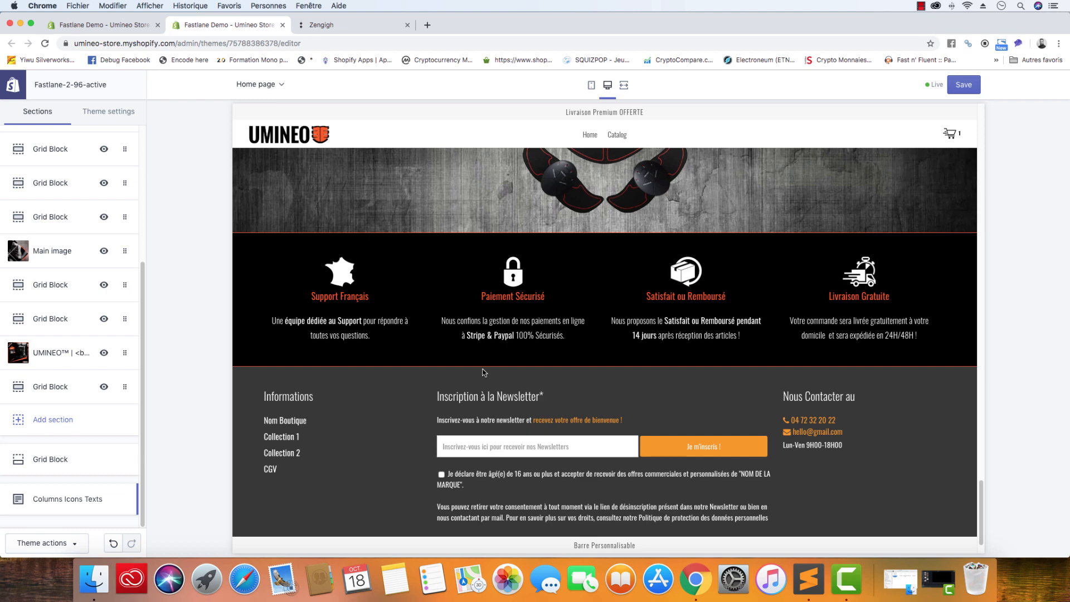
Step: Preview the icon columns in the mobile layout and open the Columns Icons Texts section's settings
click(592, 85)
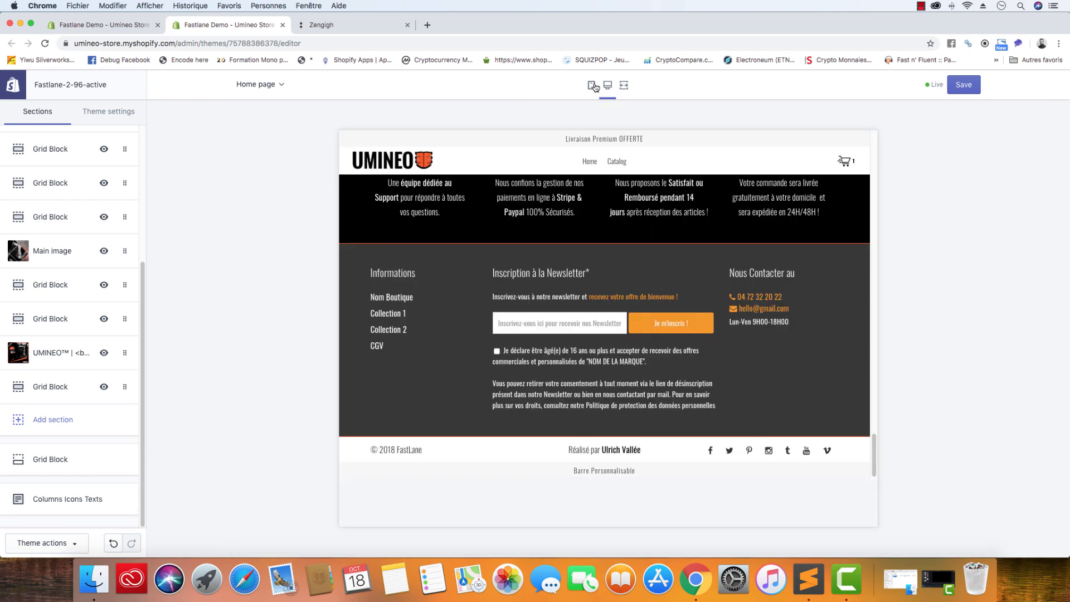
scroll(592, 307, down, 15)
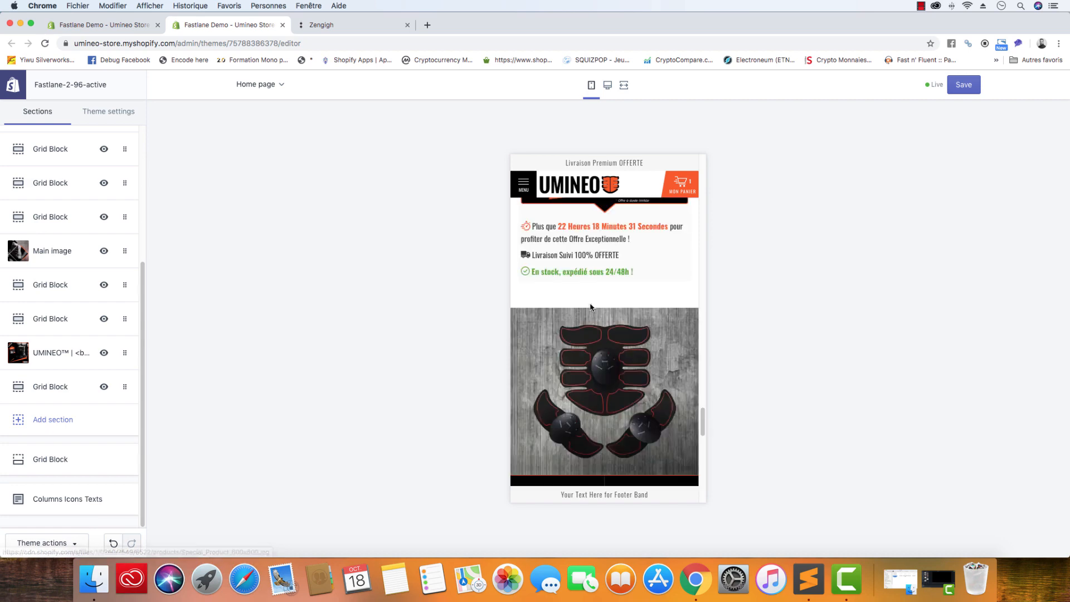
scroll(592, 307, up, 2)
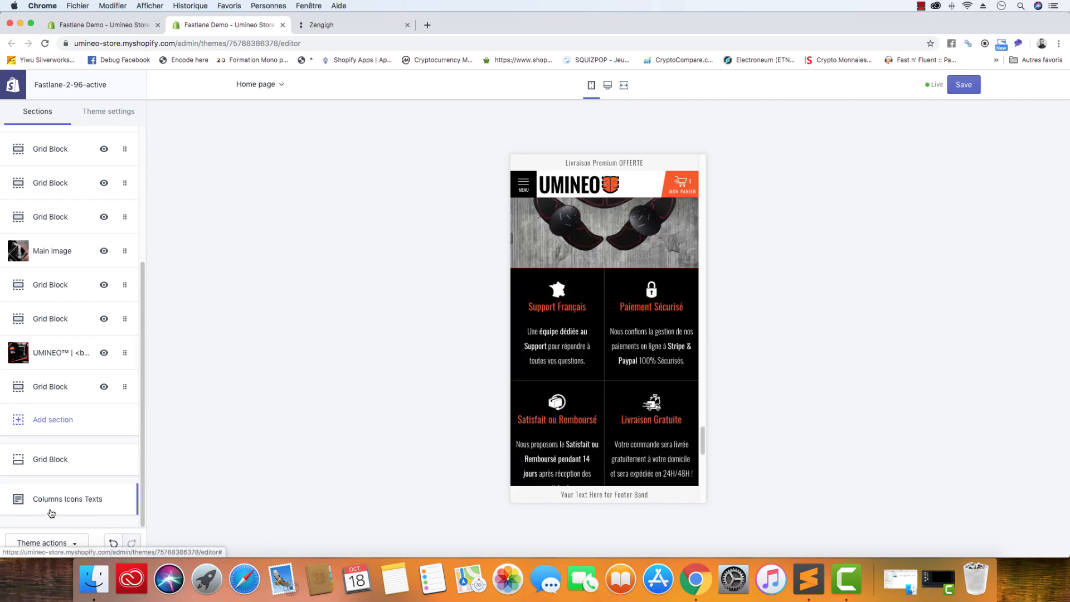
click(65, 498)
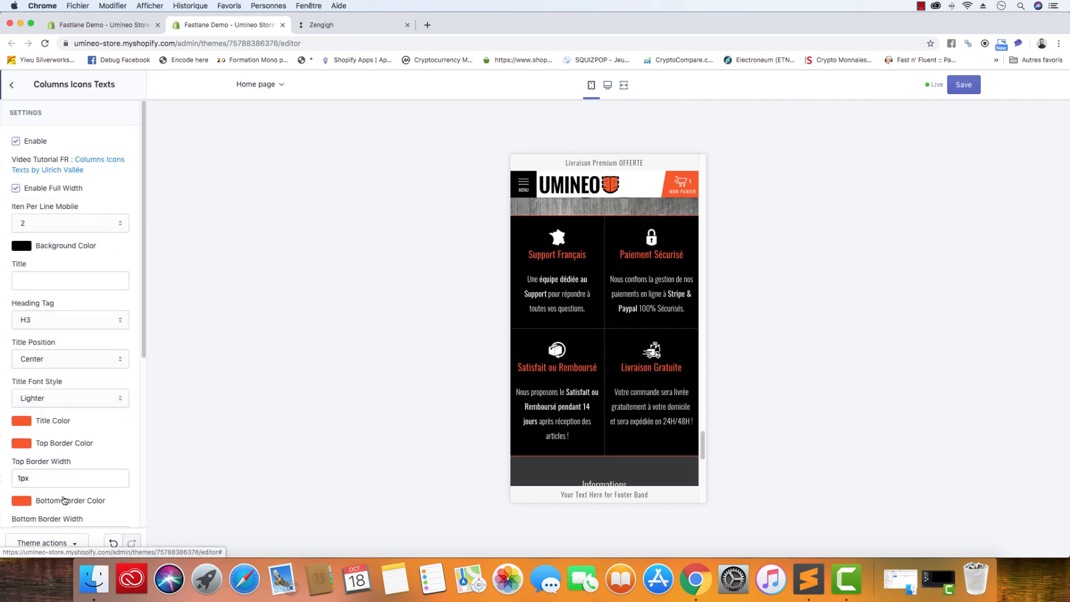
Step: Set the number of items per line on mobile to 1 and check the stacked icon columns in the preview
click(65, 223)
click(66, 215)
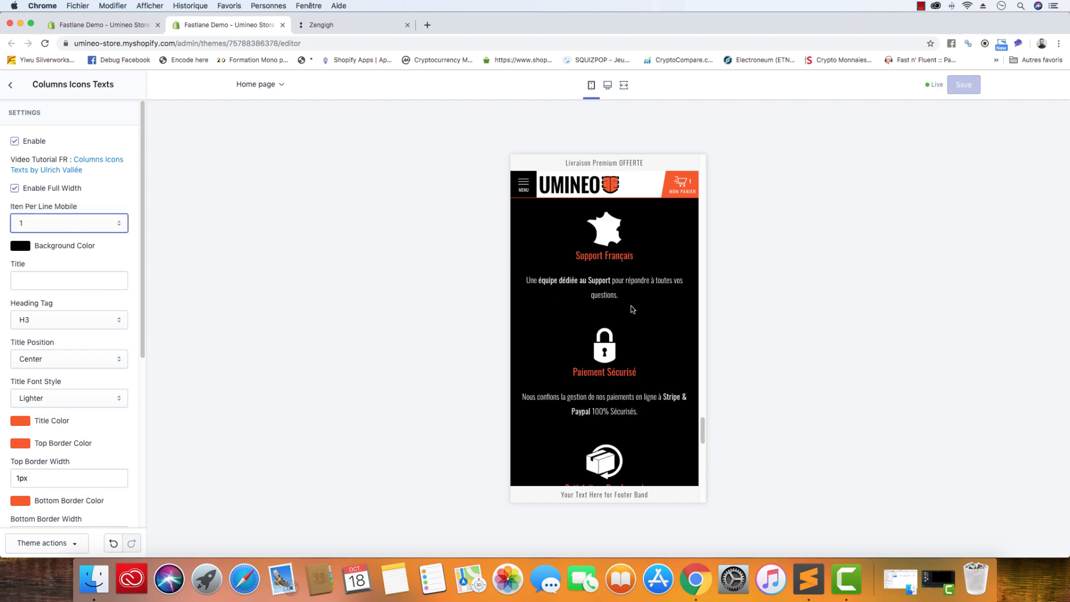
scroll(631, 306, down, 1)
scroll(632, 306, up, 3)
scroll(632, 309, down, 1)
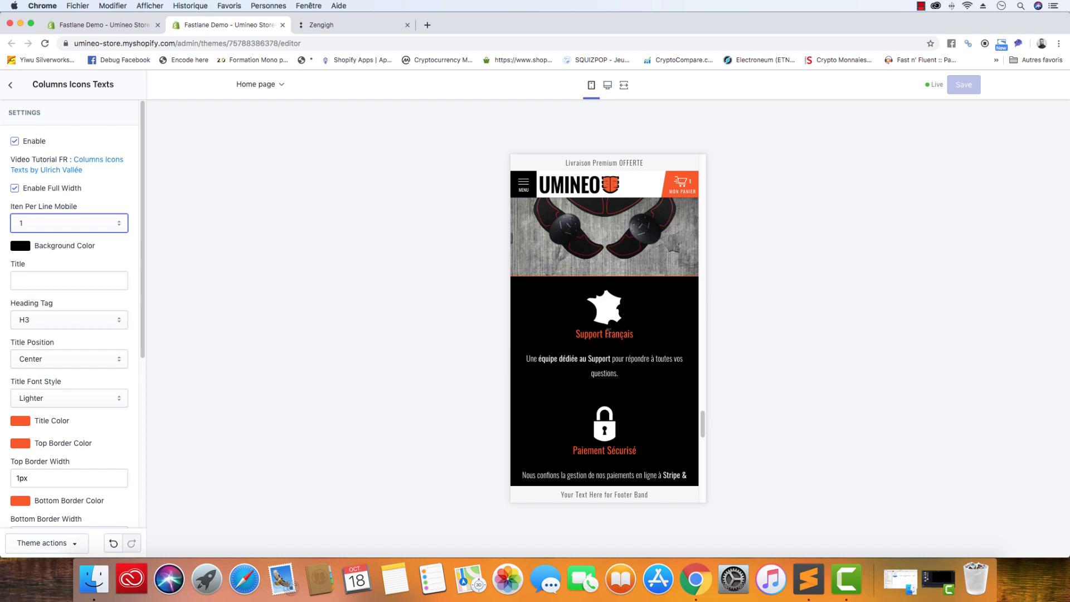
scroll(610, 336, down, 1)
scroll(610, 336, down, 3)
scroll(610, 336, up, 3)
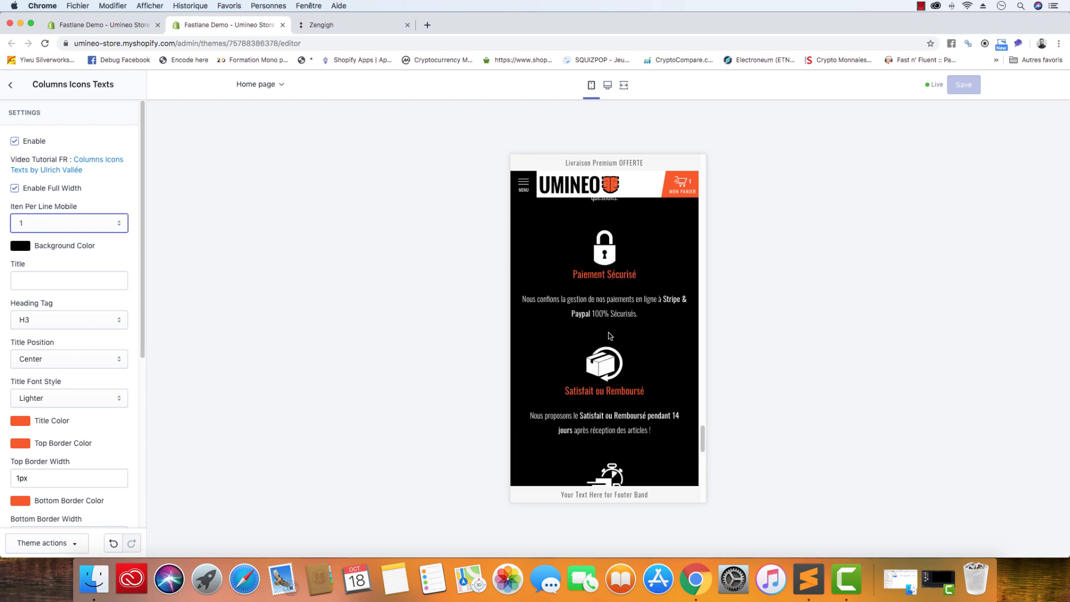
scroll(610, 336, up, 1)
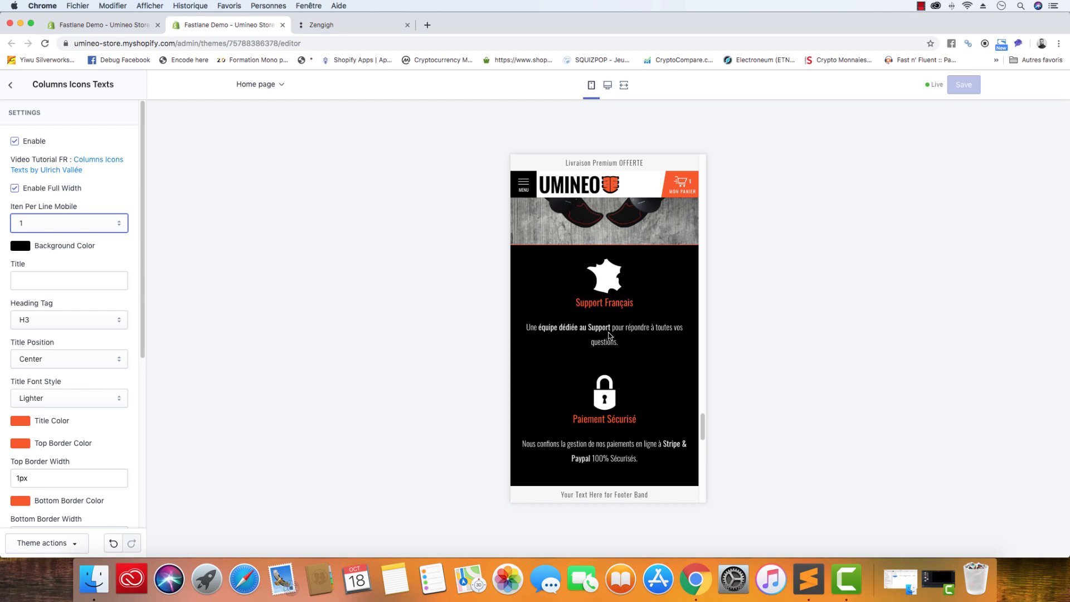
Step: Set the icon columns' mobile border width to 0px
click(89, 224)
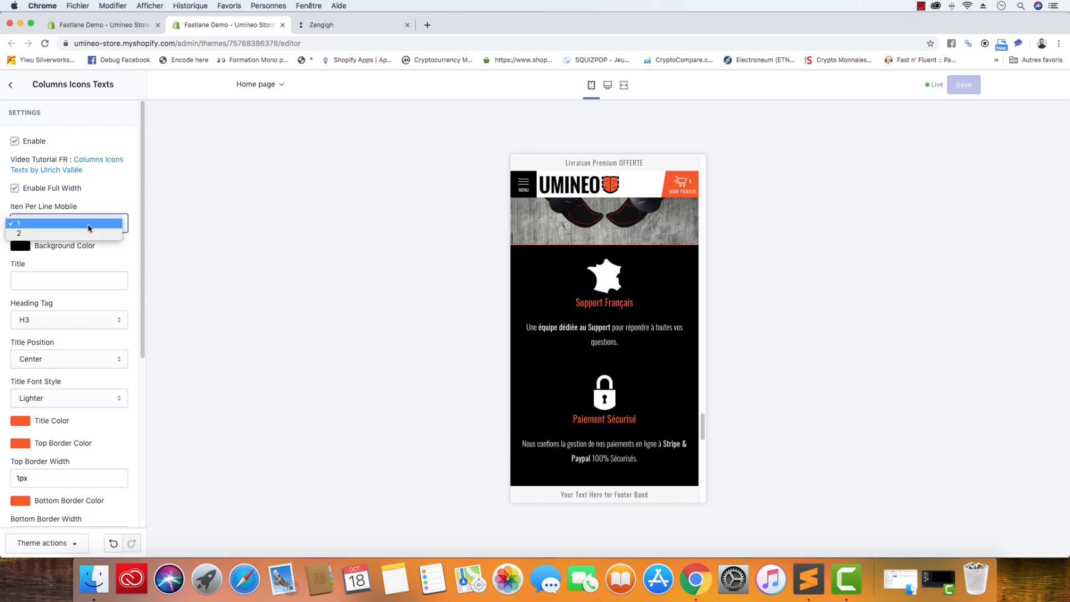
click(112, 195)
scroll(32, 437, down, 5)
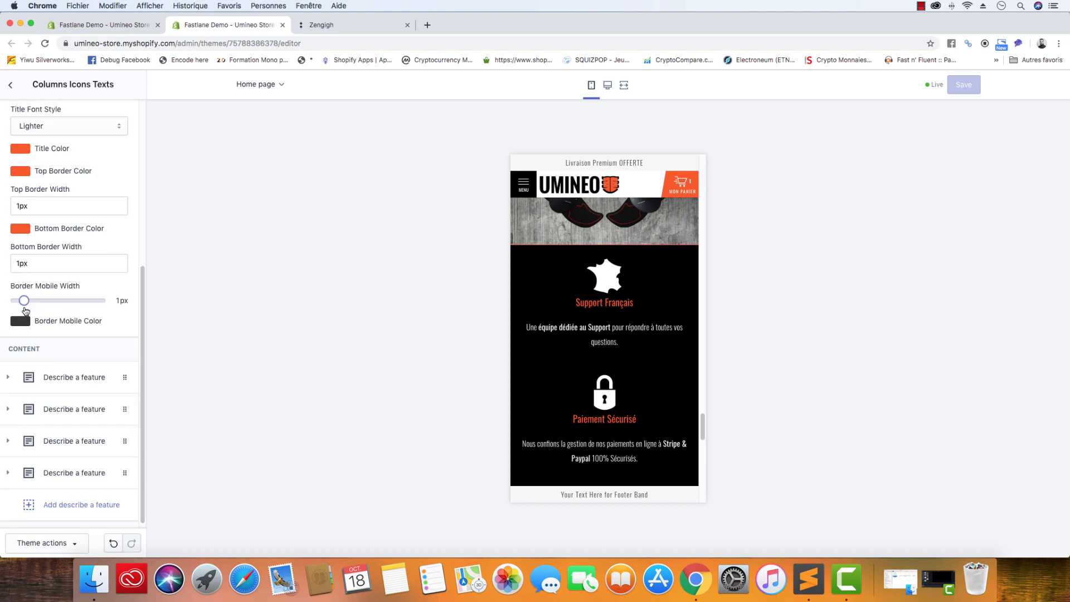
drag(23, 300, 16, 300)
scroll(70, 312, up, 1)
scroll(69, 311, up, 10)
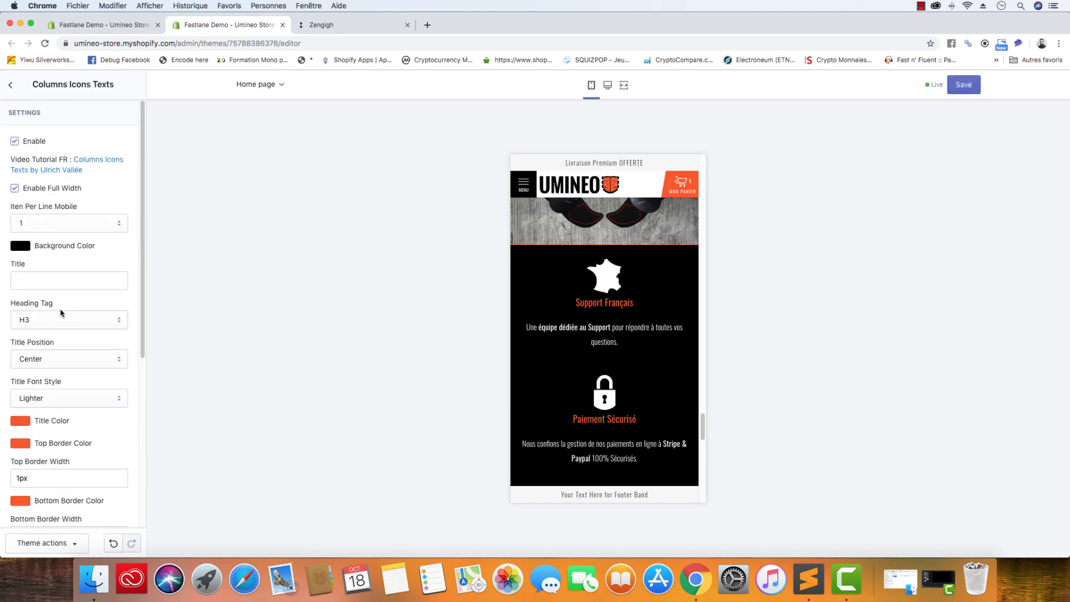
Step: Set the items per line on mobile to 2 and the mobile border width to 1px
click(58, 223)
click(58, 231)
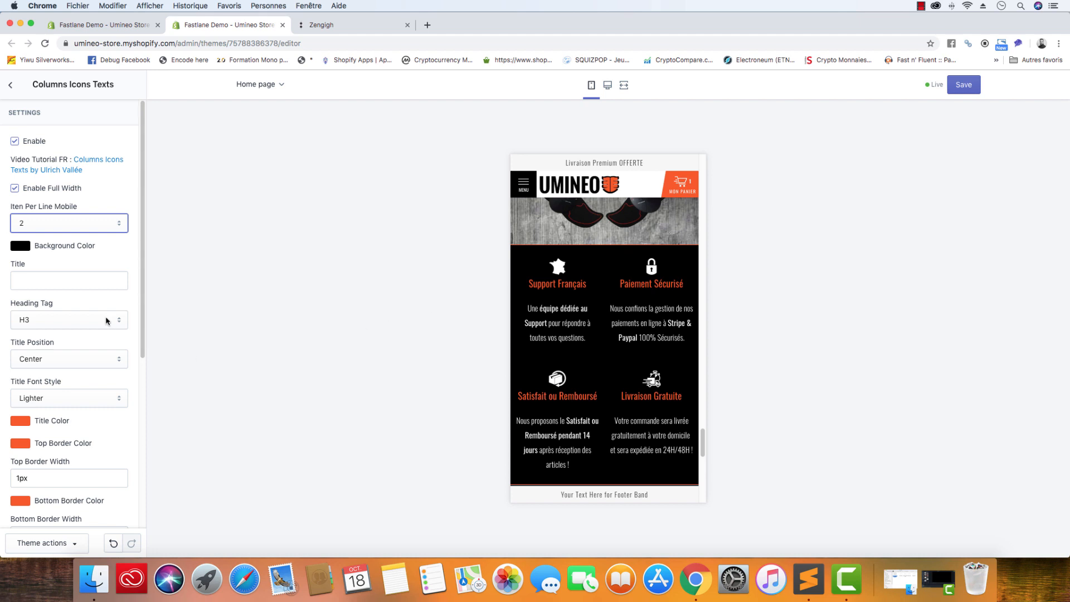
scroll(106, 321, down, 5)
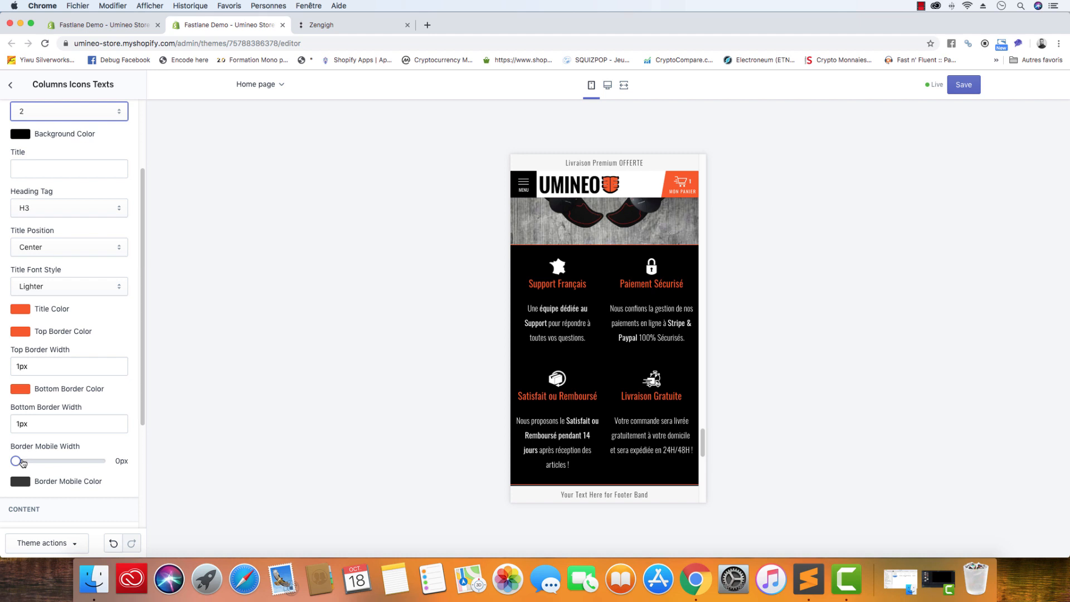
drag(16, 461, 24, 461)
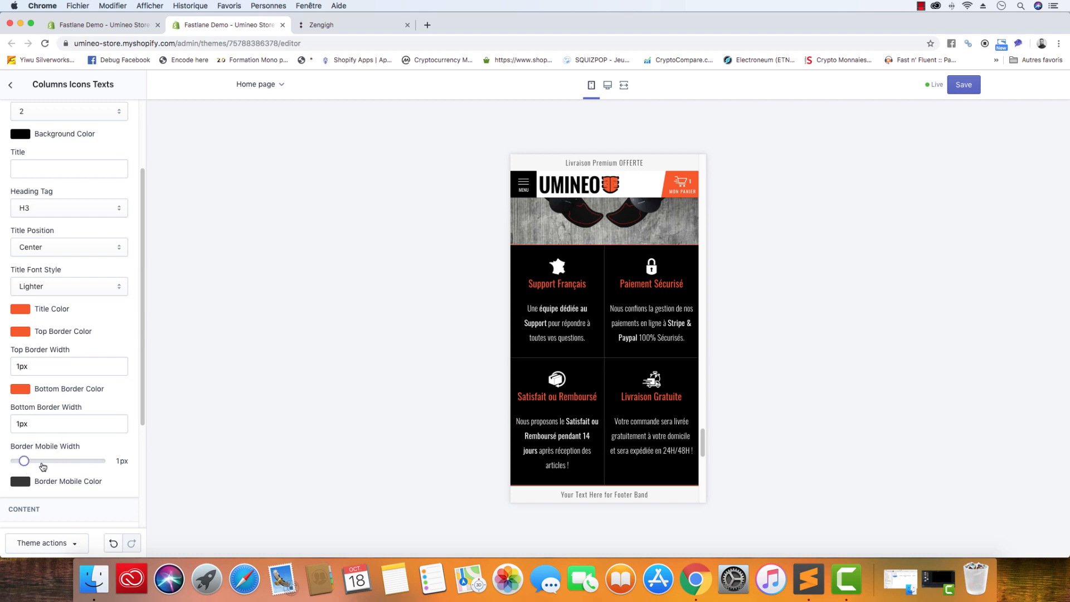
Step: Try white as the icon columns' mobile border color and undo that color change
click(20, 482)
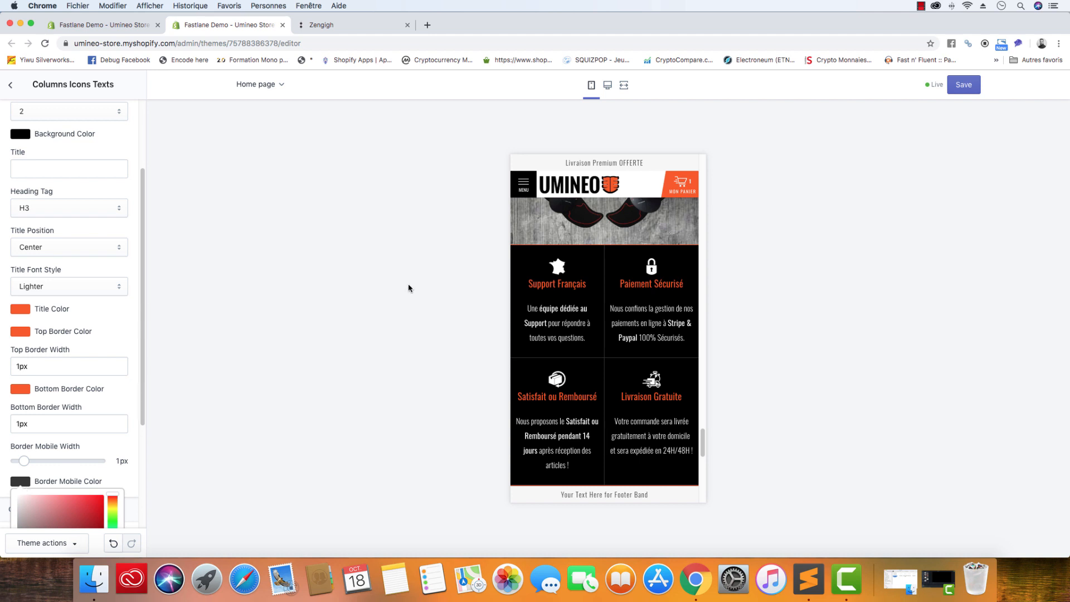
drag(27, 506, 8, 493)
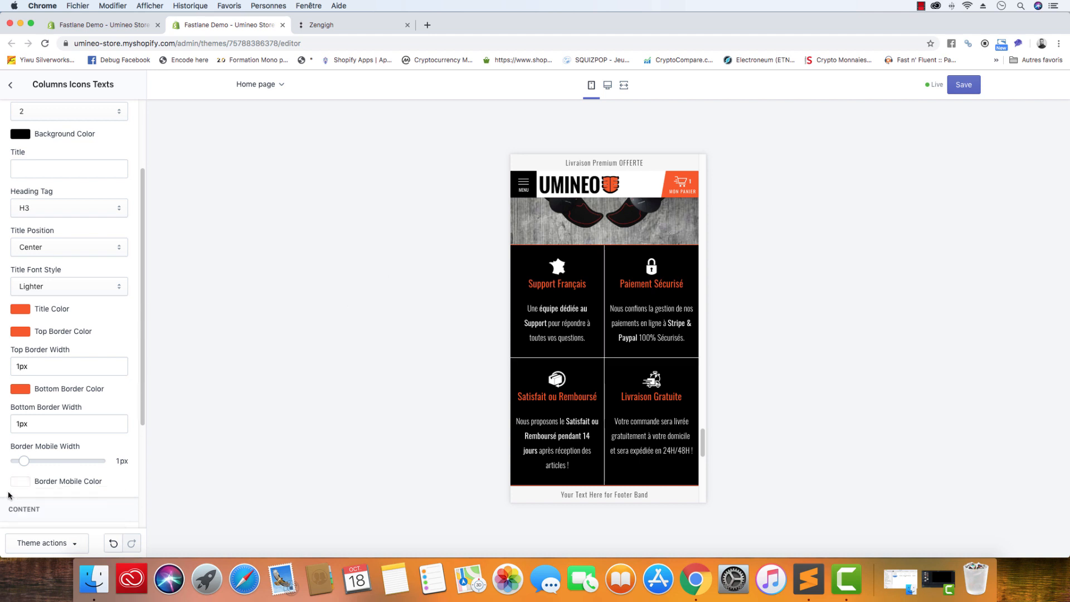
scroll(28, 468, down, 1)
click(27, 467)
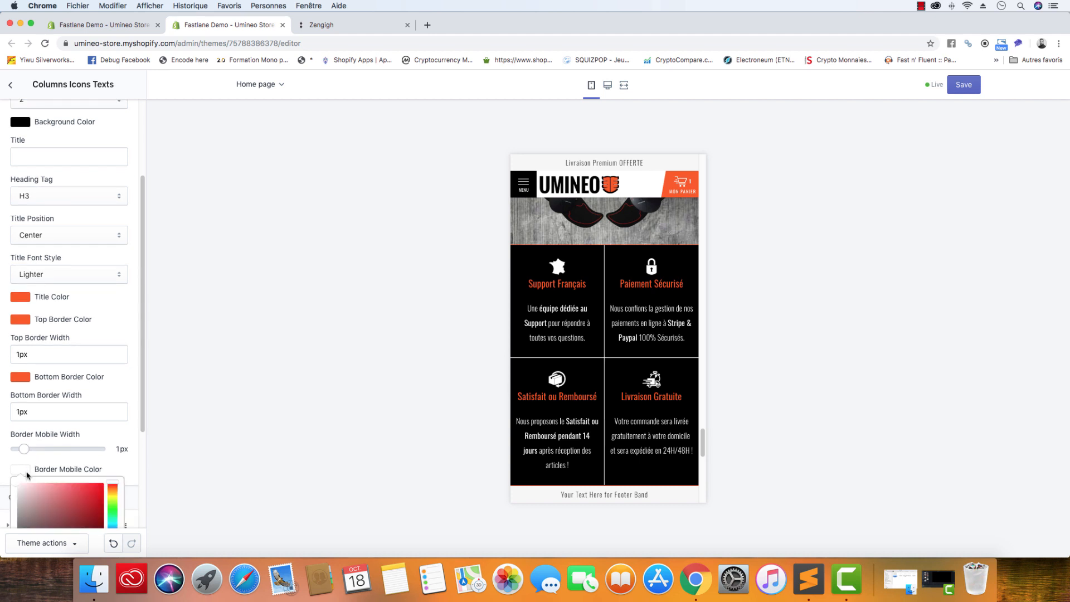
click(138, 373)
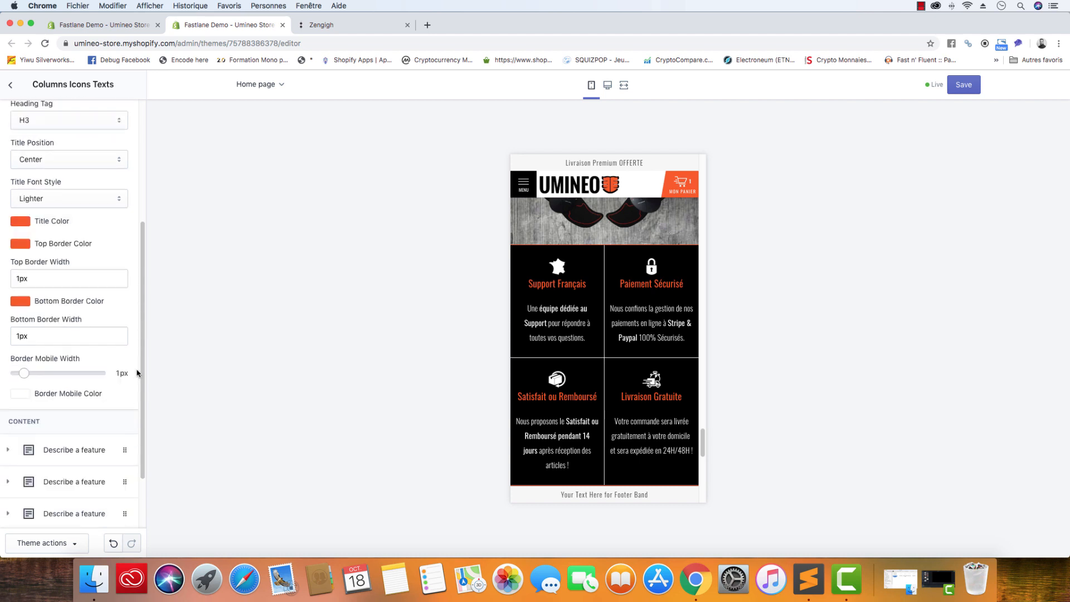
key(super+z)
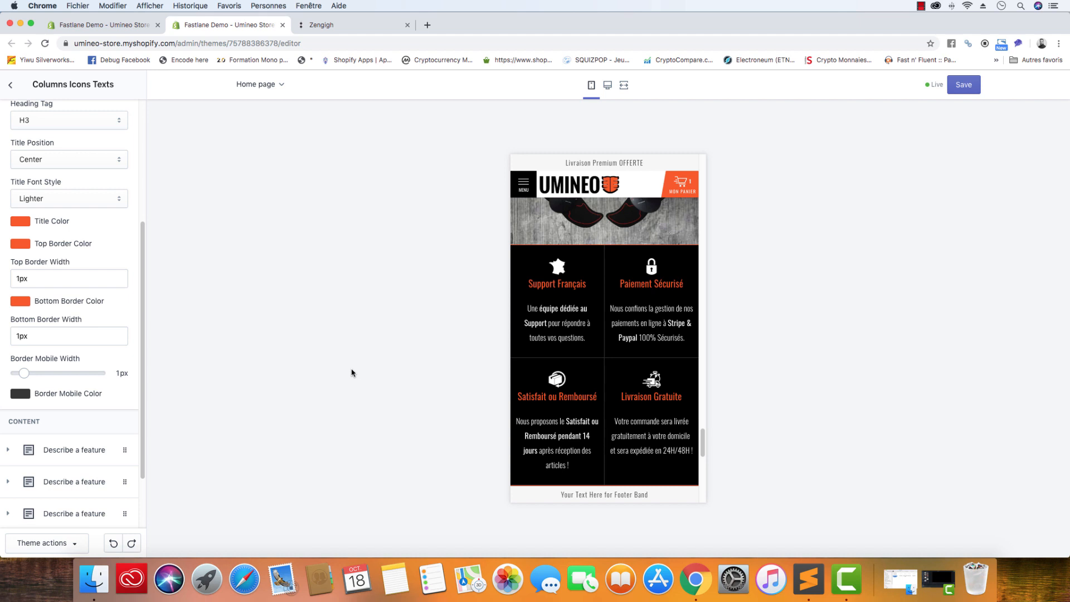
Step: Restrict the description text of the first feature, "Support Français", to desktop only
scroll(89, 317, down, 3)
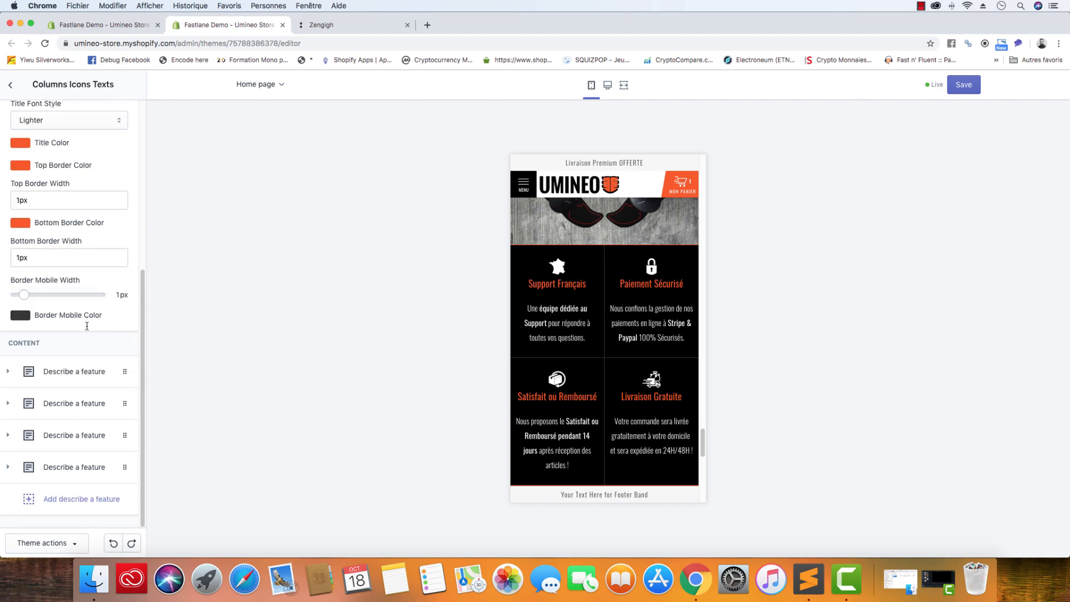
click(89, 373)
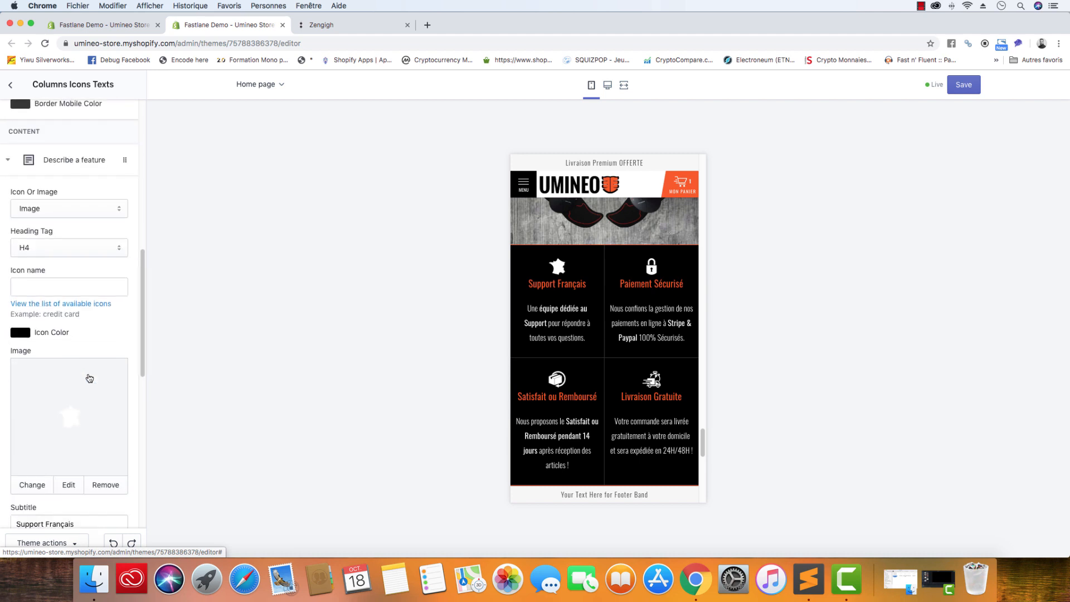
scroll(89, 378, down, 5)
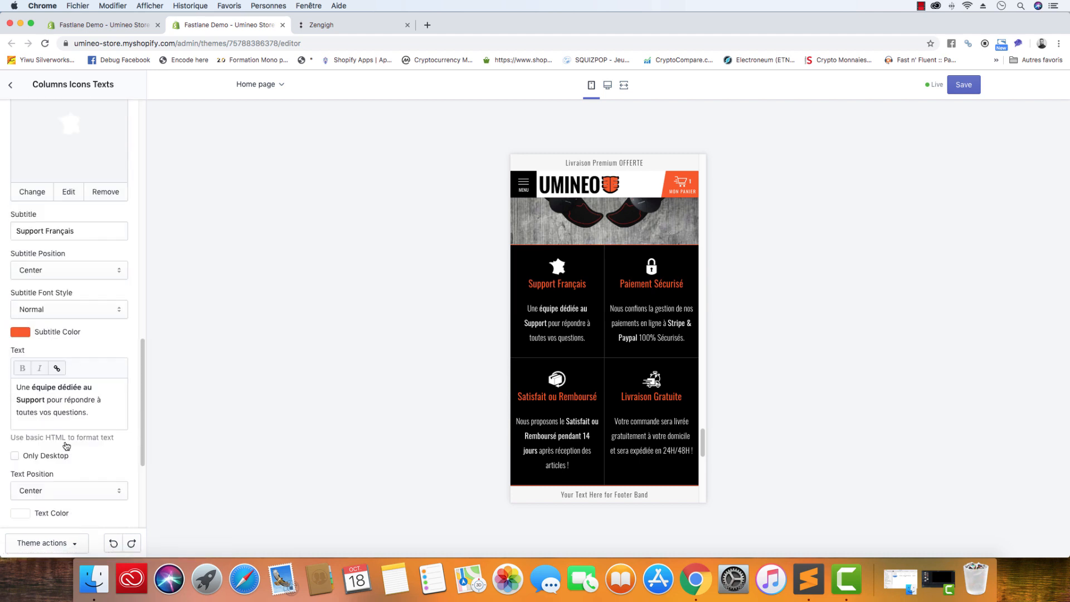
triple_click(73, 391)
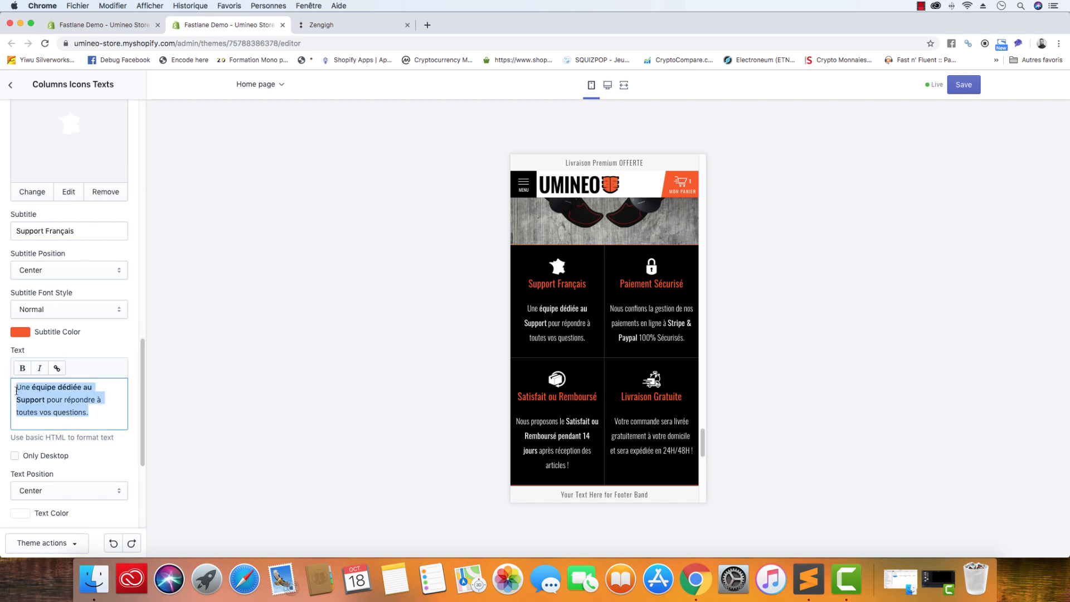
click(15, 457)
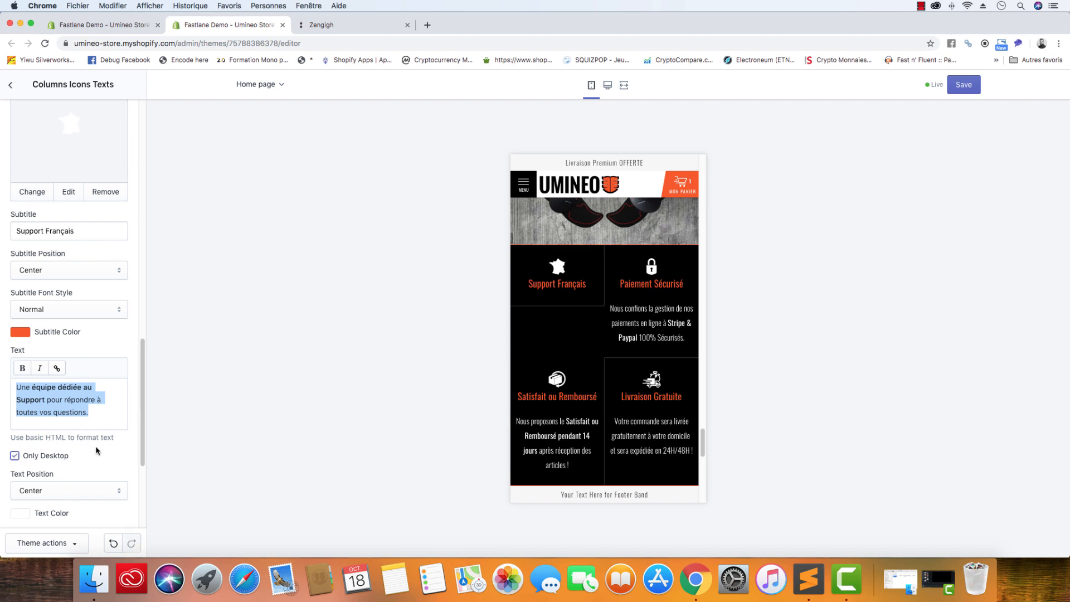
Step: Restrict the description text of the second feature, "Paiement Sécurisé", to desktop only
scroll(92, 441, down, 5)
click(89, 412)
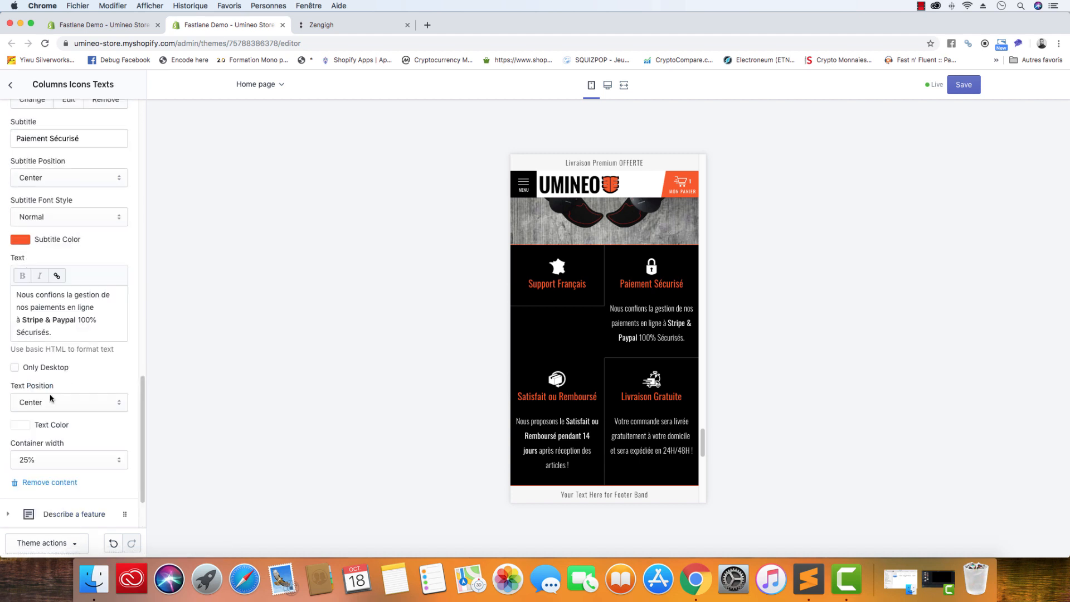
click(22, 368)
Step: Restrict the description text of the third feature, "Satisfait ou Remboursé", to desktop only
scroll(39, 379, down, 3)
click(64, 435)
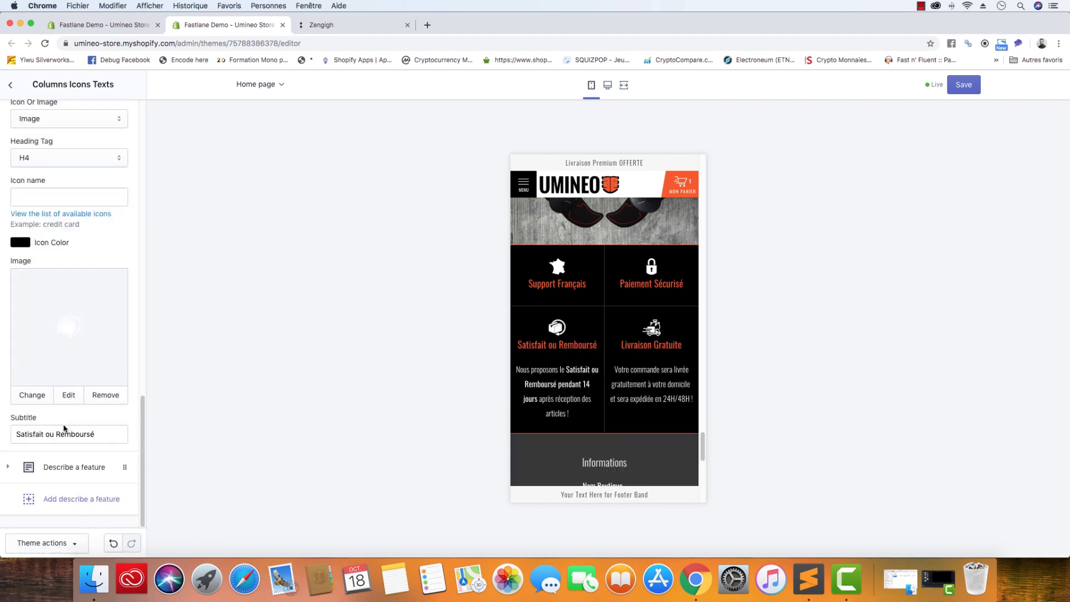
scroll(64, 429, down, 6)
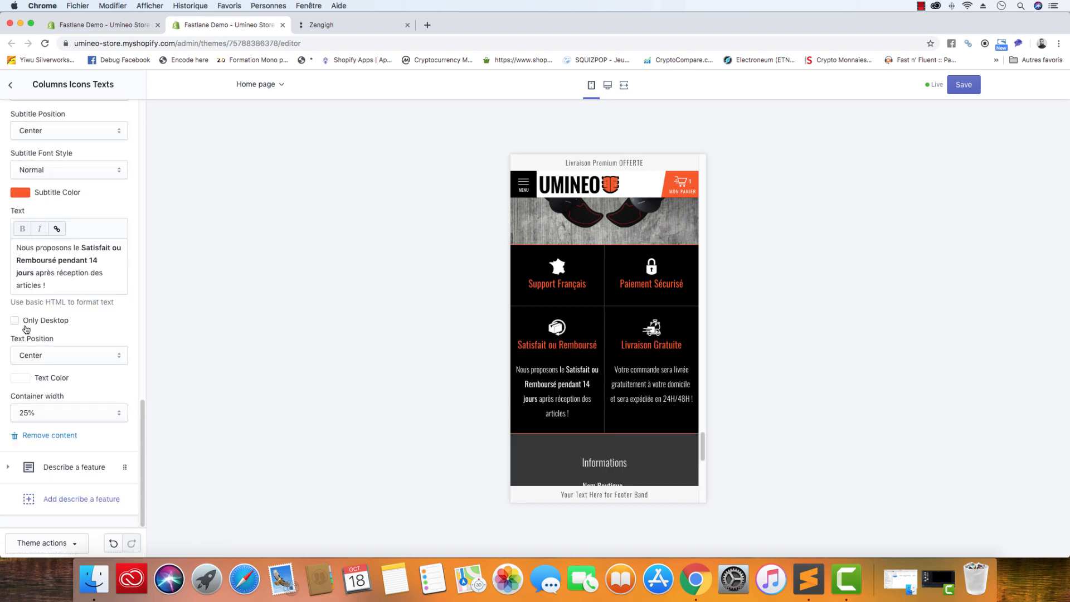
click(15, 321)
Step: Restrict the description text of the fourth feature, "Livraison Gratuite", to desktop only
click(64, 463)
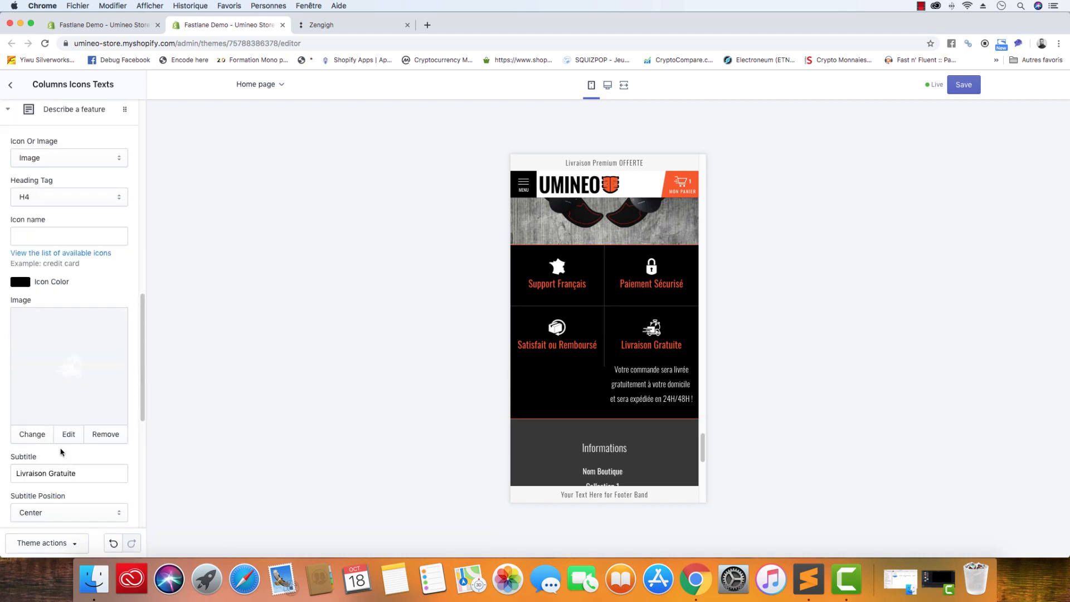
scroll(61, 451, down, 5)
click(15, 446)
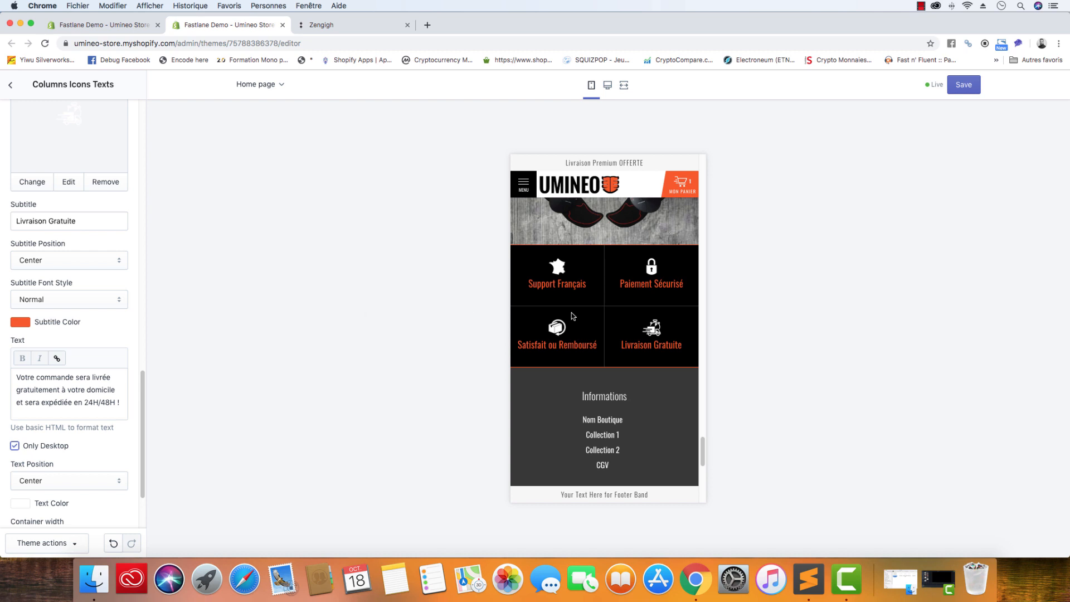
Step: Compare the icon columns in the full-width, desktop and mobile previews of the home page
click(624, 85)
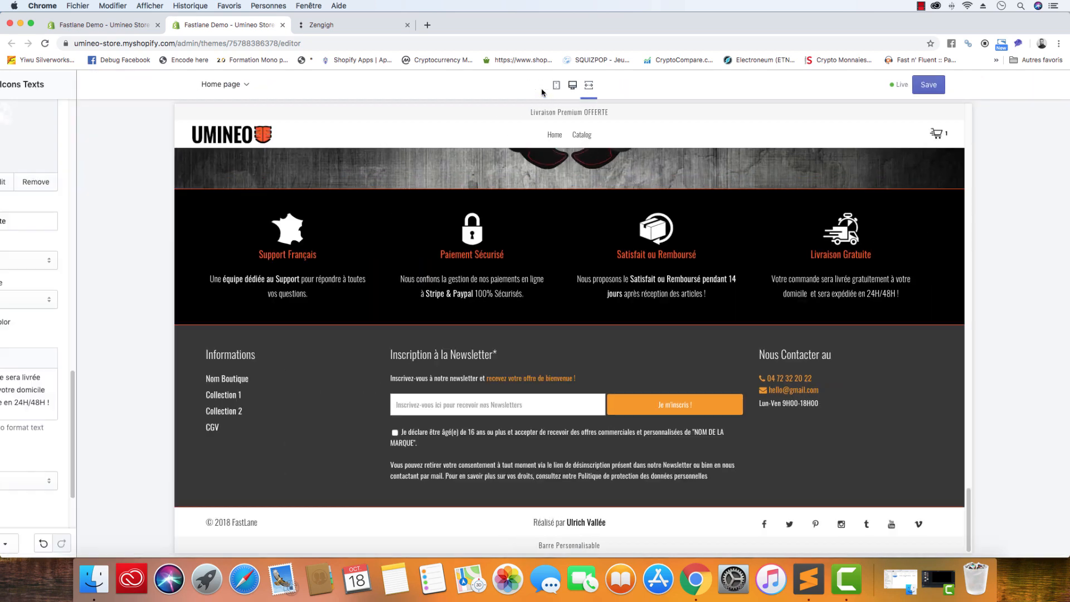
click(573, 85)
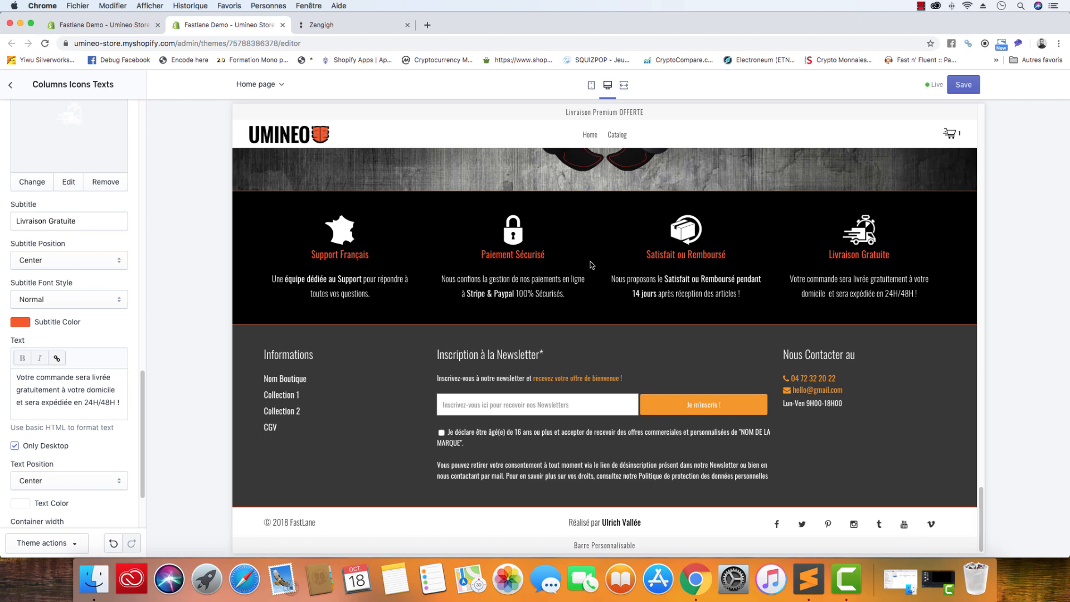
click(591, 84)
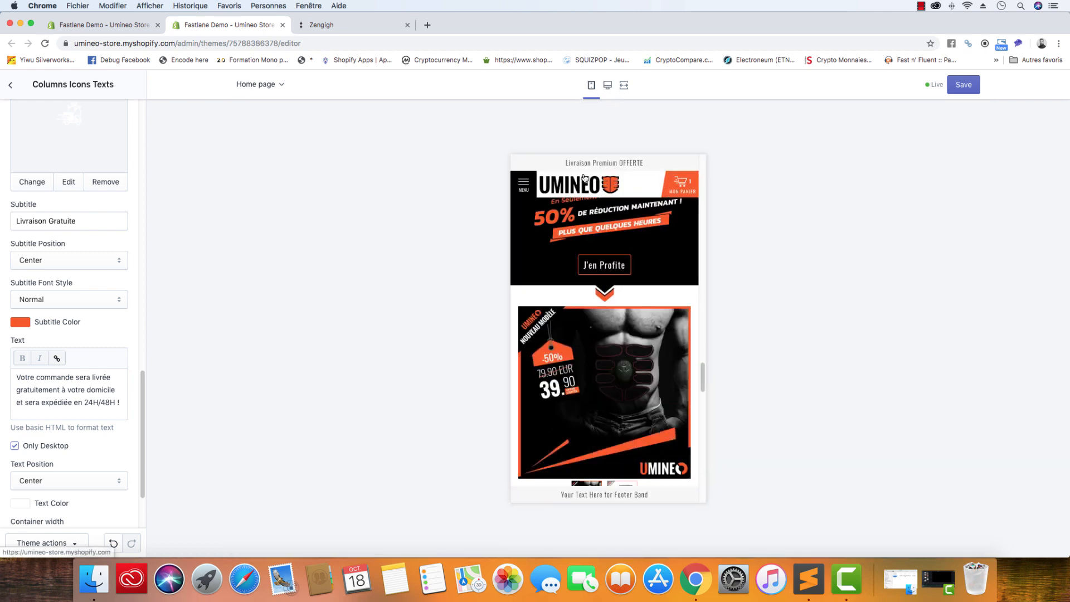
scroll(627, 335, down, 15)
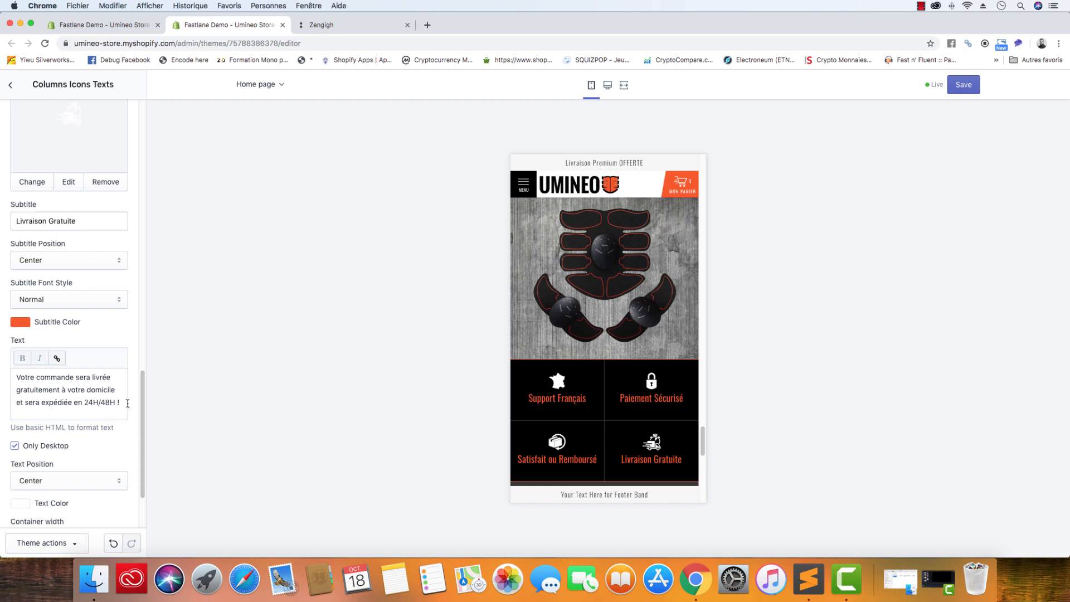
Step: Remove the desktop-only restriction from the description texts of the "Livraison Gratuite" and "Satisfait ou Remboursé" features
click(16, 446)
scroll(46, 430, down, 5)
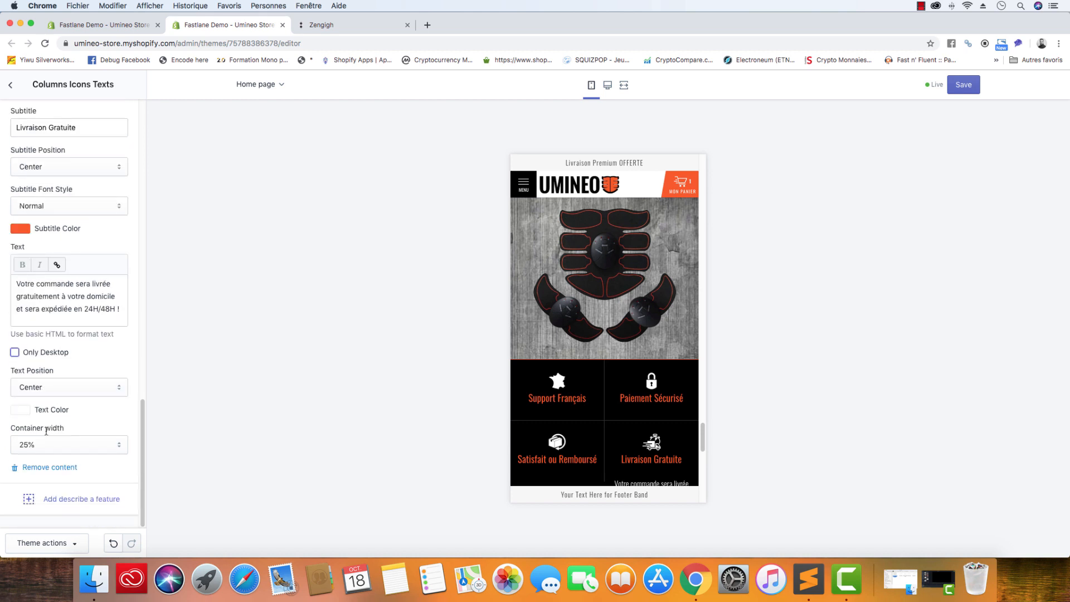
scroll(46, 430, up, 10)
click(66, 268)
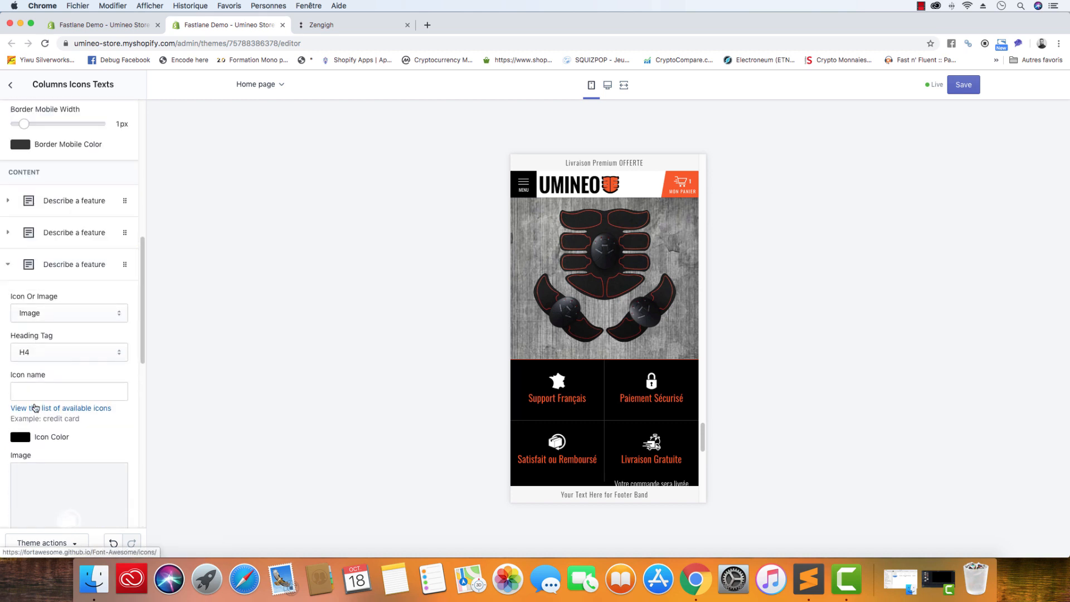
scroll(34, 407, down, 8)
scroll(33, 357, up, 3)
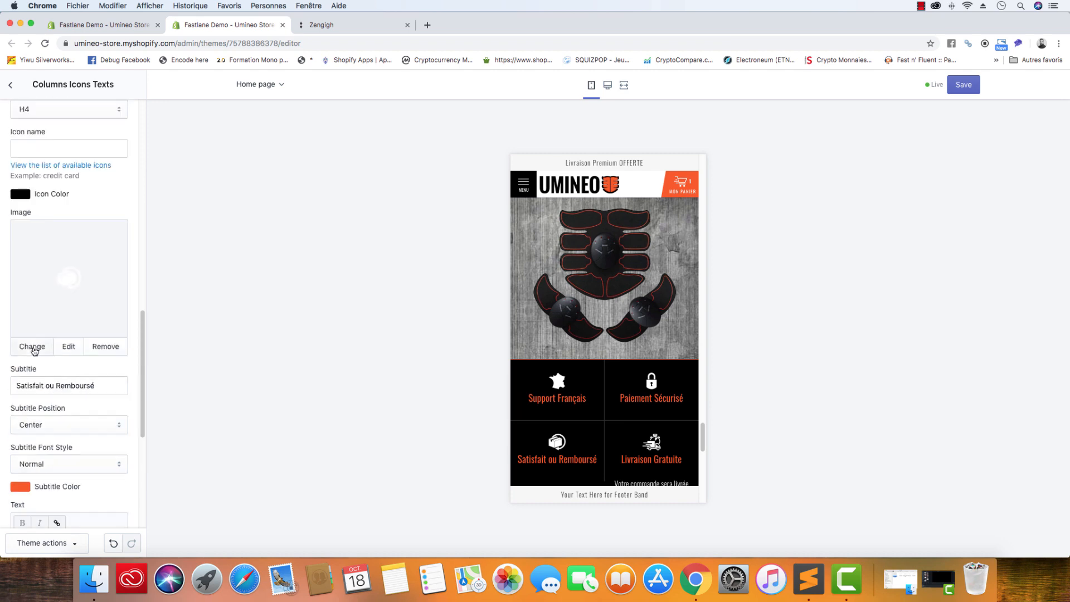
Step: Remove the desktop-only restriction from the description text of the second feature, "Paiement Sécurisé"
scroll(34, 350, up, 6)
click(45, 306)
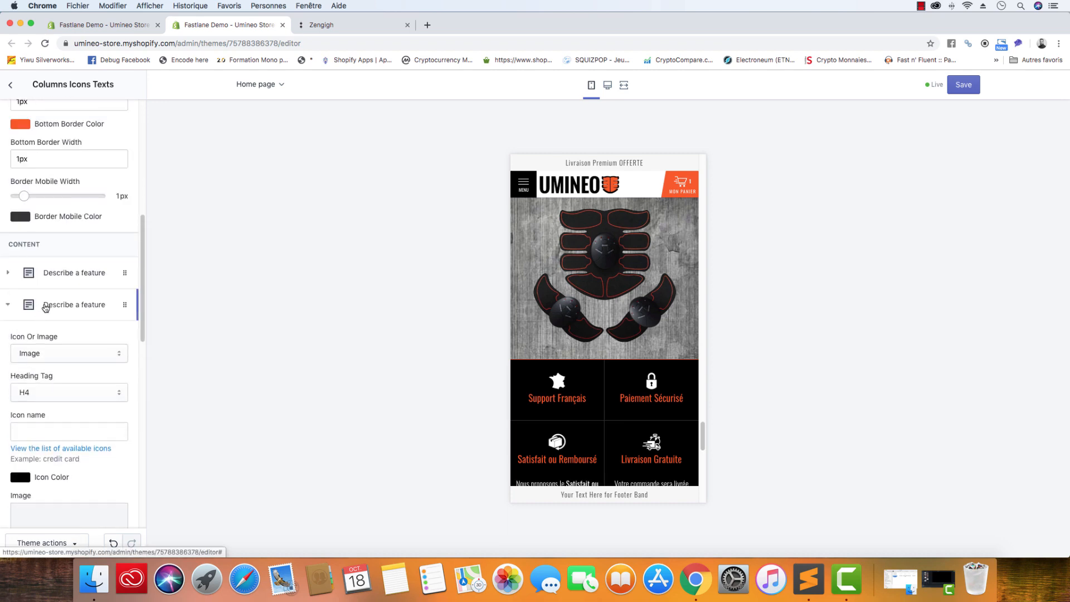
scroll(45, 308, down, 11)
scroll(55, 294, up, 5)
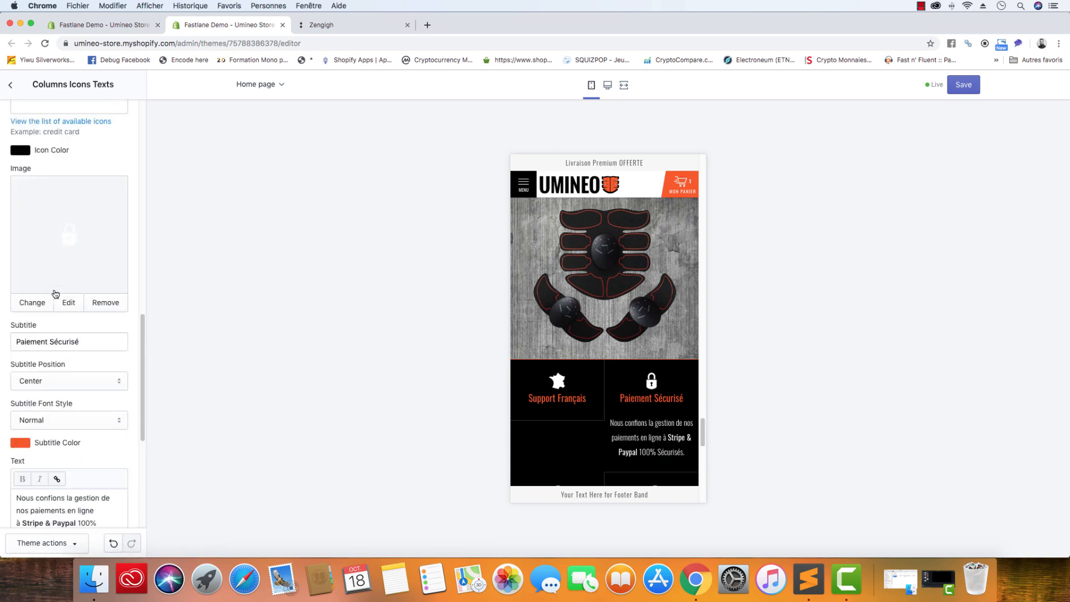
Step: Remove the desktop-only restriction from the description text of the first feature, "Support Français"
scroll(55, 294, up, 10)
click(51, 295)
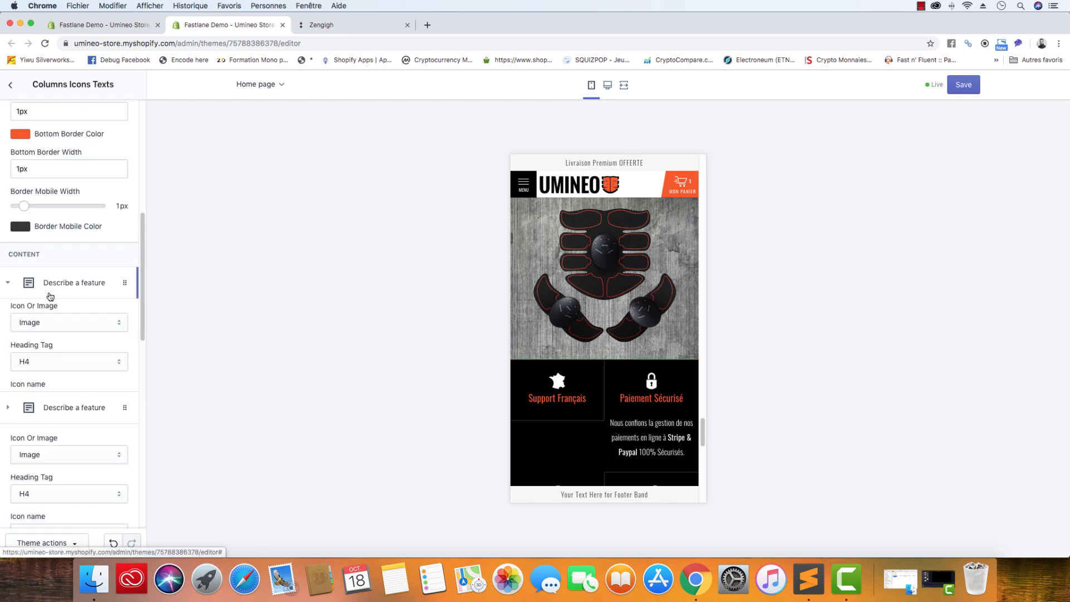
scroll(36, 362, down, 9)
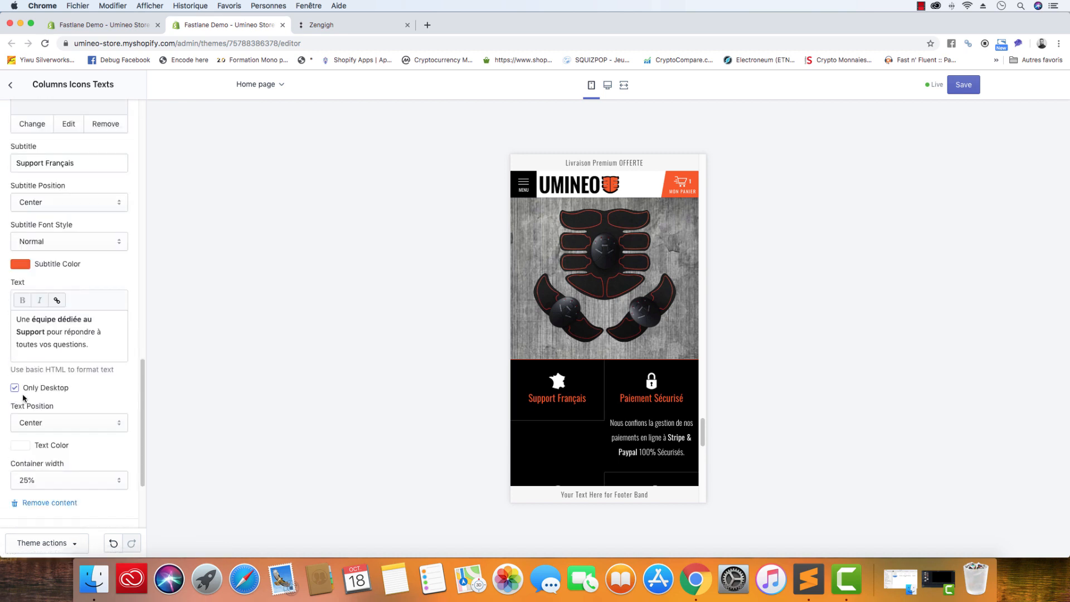
click(15, 388)
scroll(83, 323, up, 1)
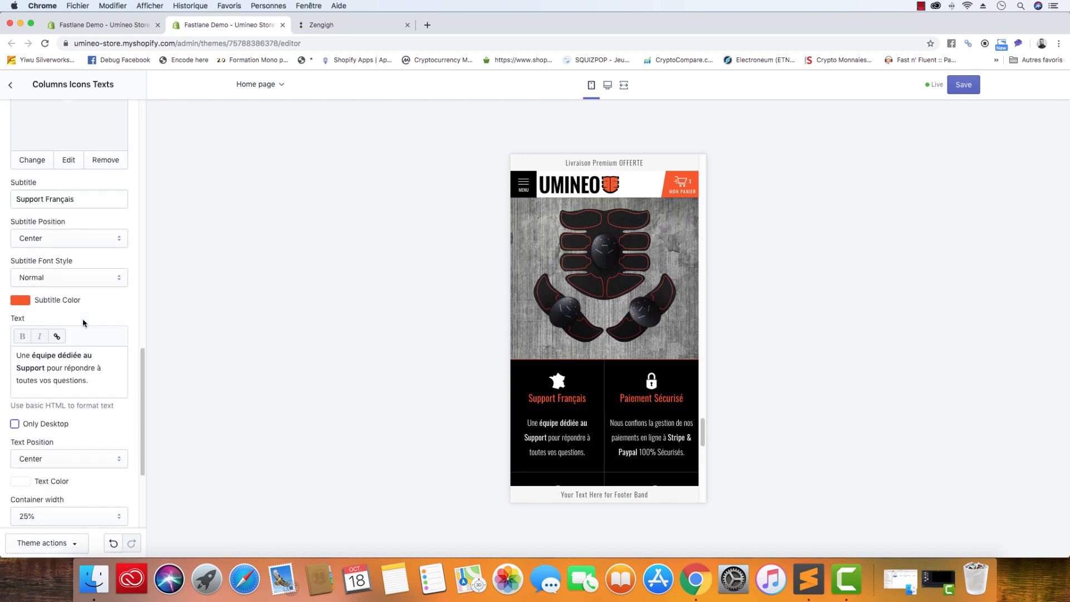
Step: Check the available heading tag options of the "Support Français" feature without changing the selection
scroll(84, 324, up, 8)
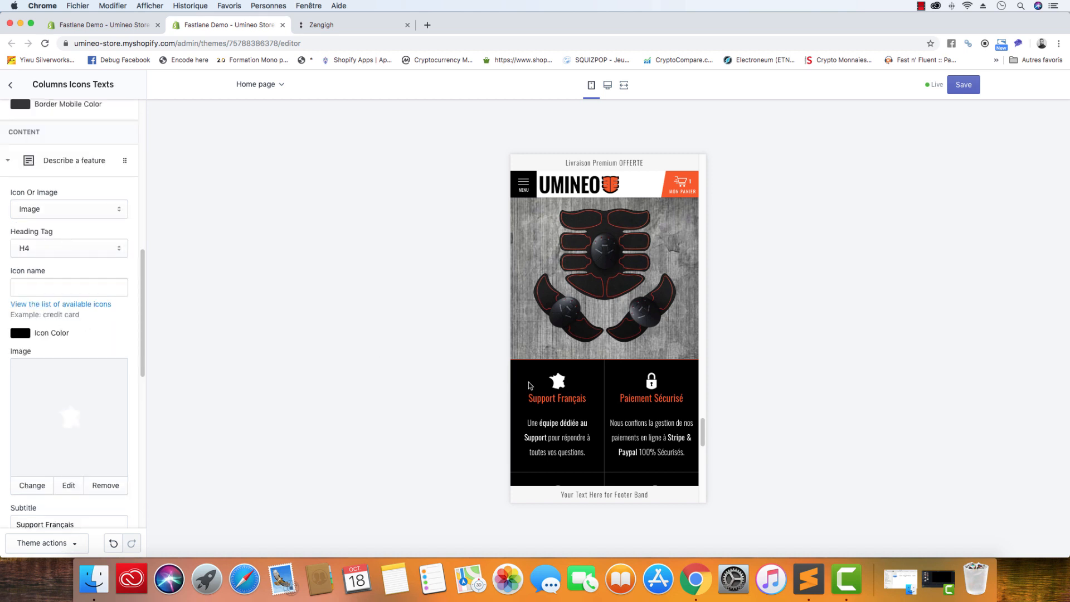
click(47, 249)
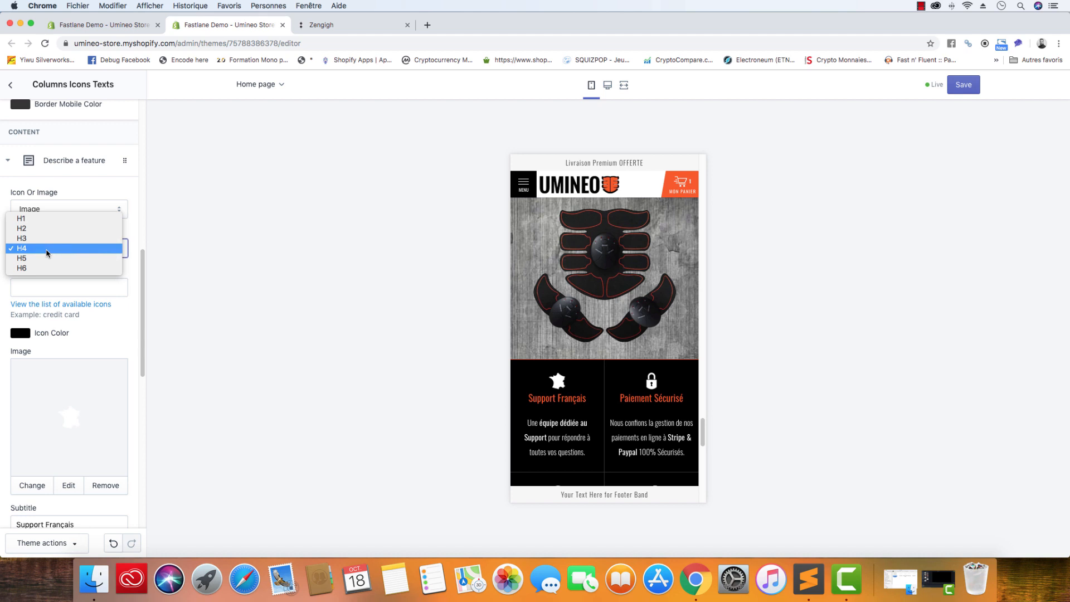
click(10, 89)
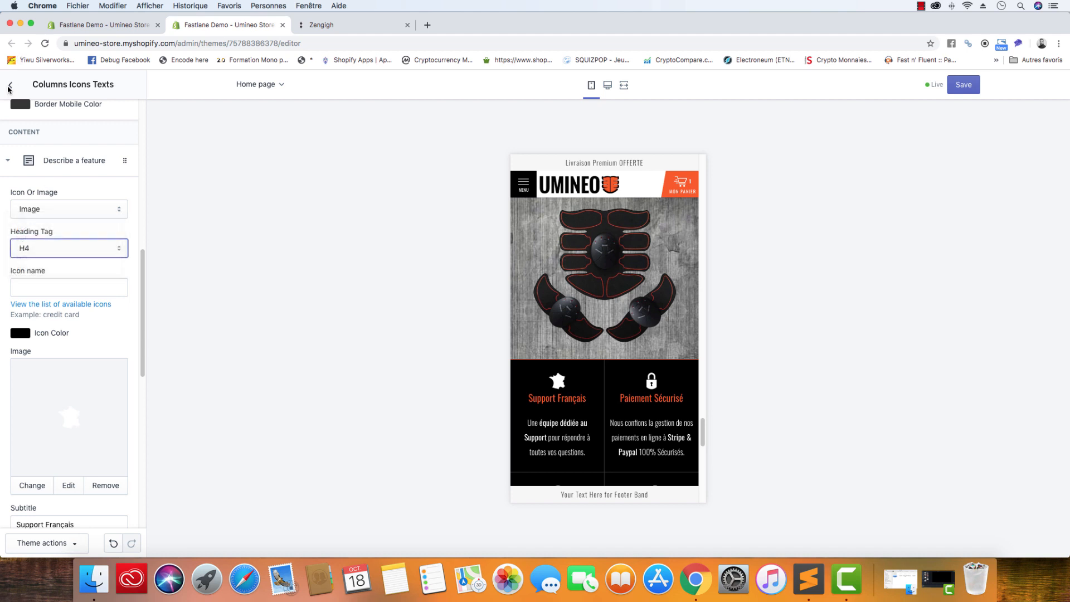
Step: Review the H2, H3 and H4 font sizes and line heights in the theme's Font Size Heading settings, and return to the theme settings list
click(10, 89)
click(127, 118)
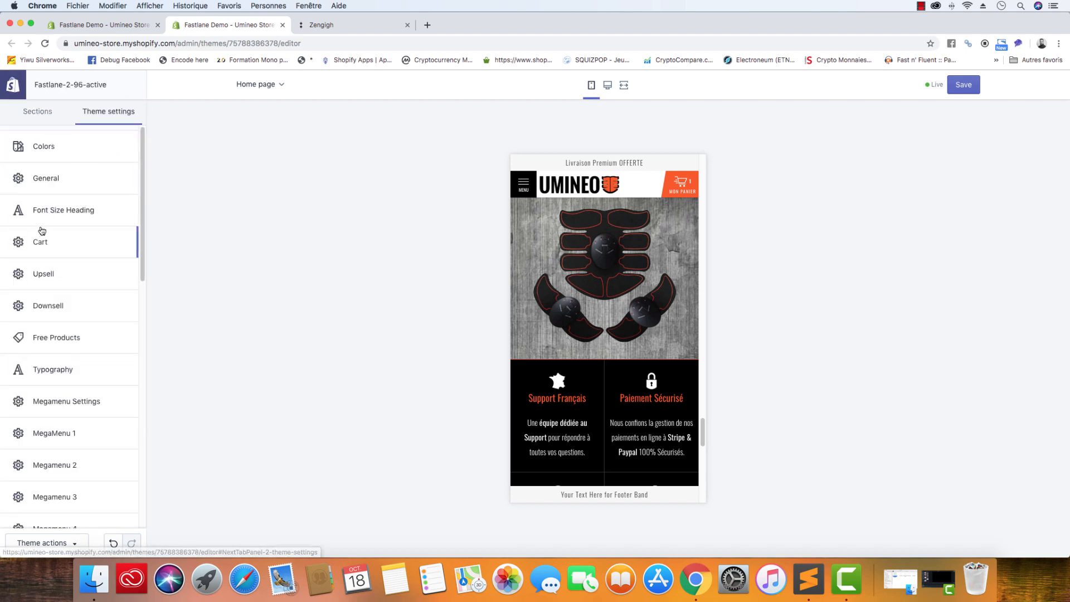
click(42, 211)
scroll(49, 225, down, 10)
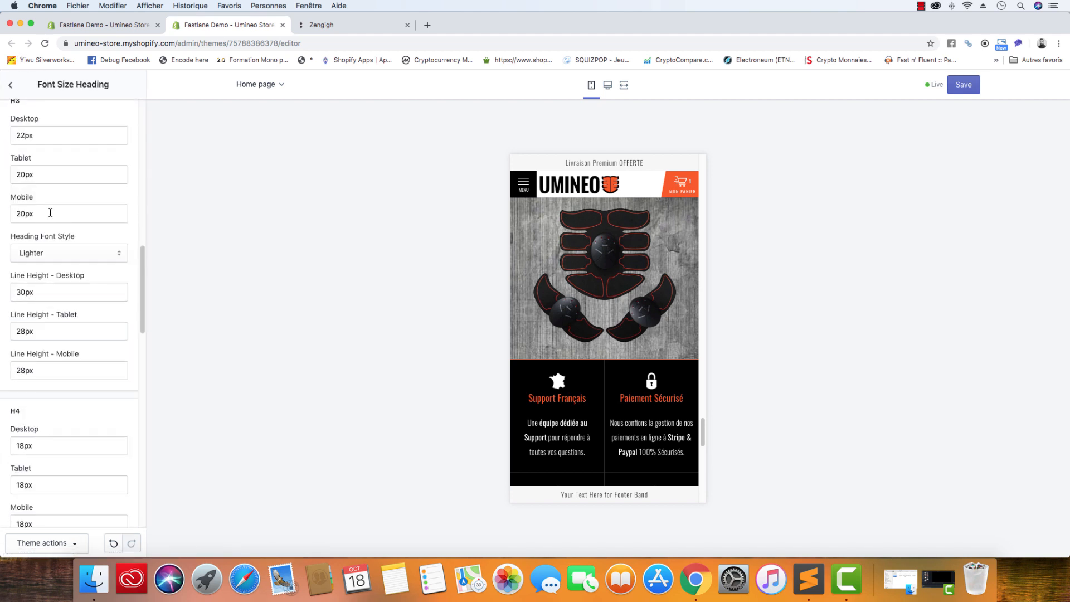
scroll(46, 252, down, 5)
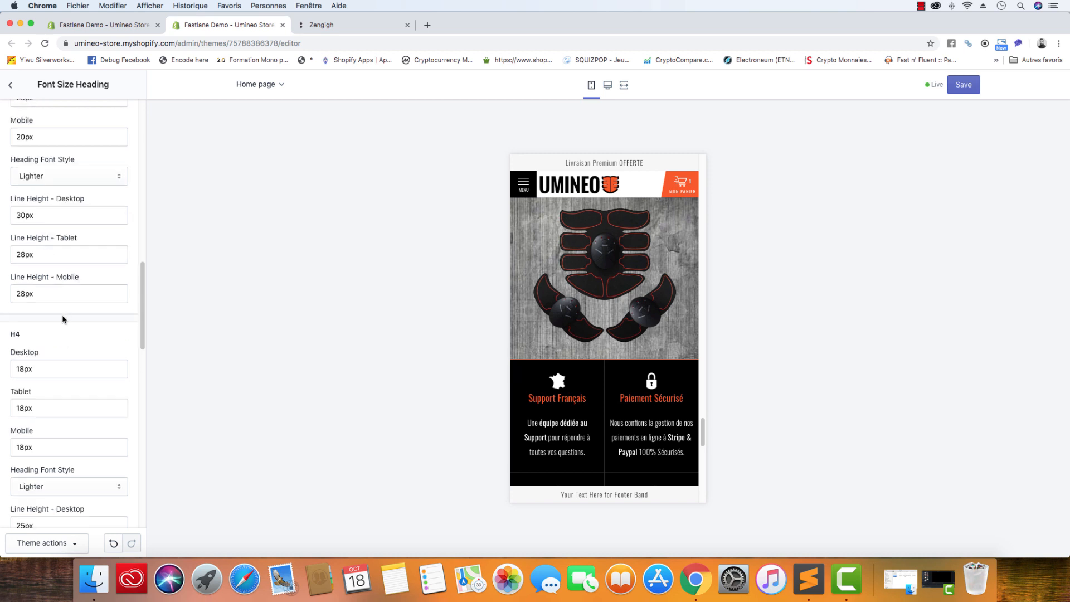
click(10, 89)
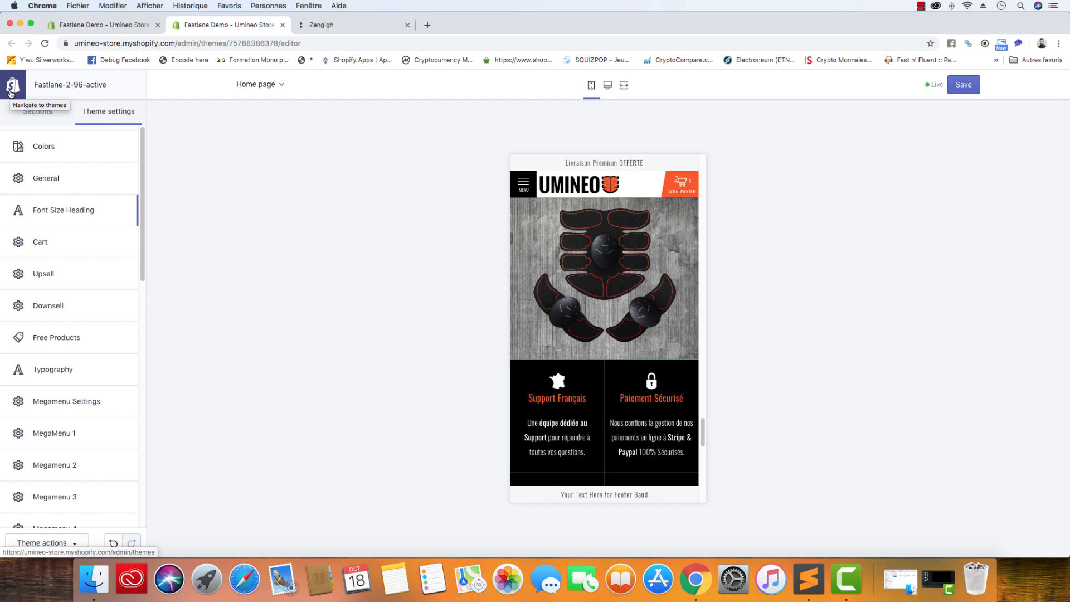
click(62, 212)
scroll(62, 324, down, 5)
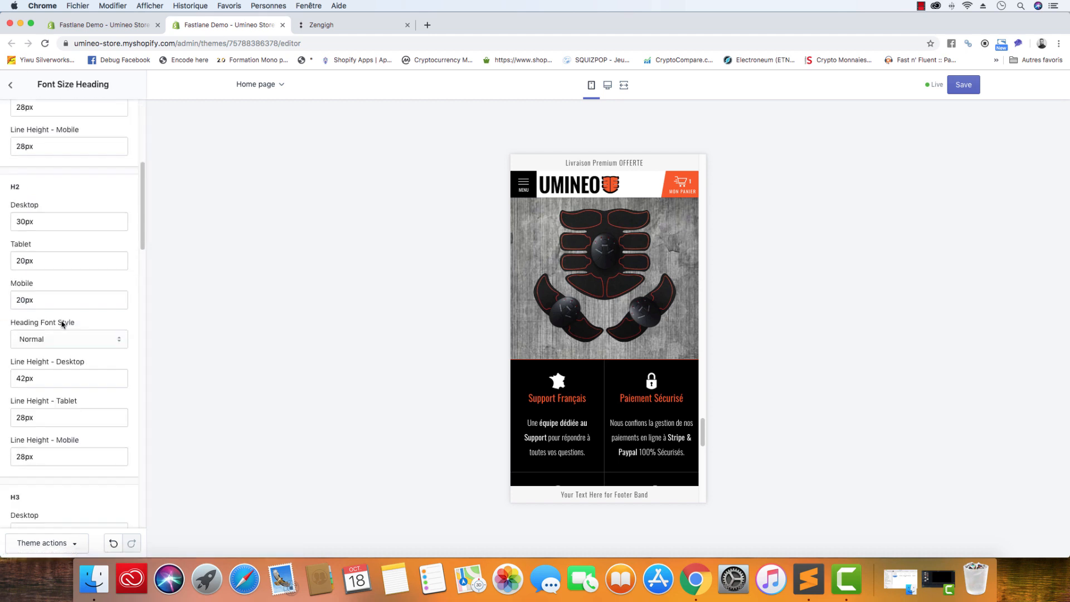
click(12, 86)
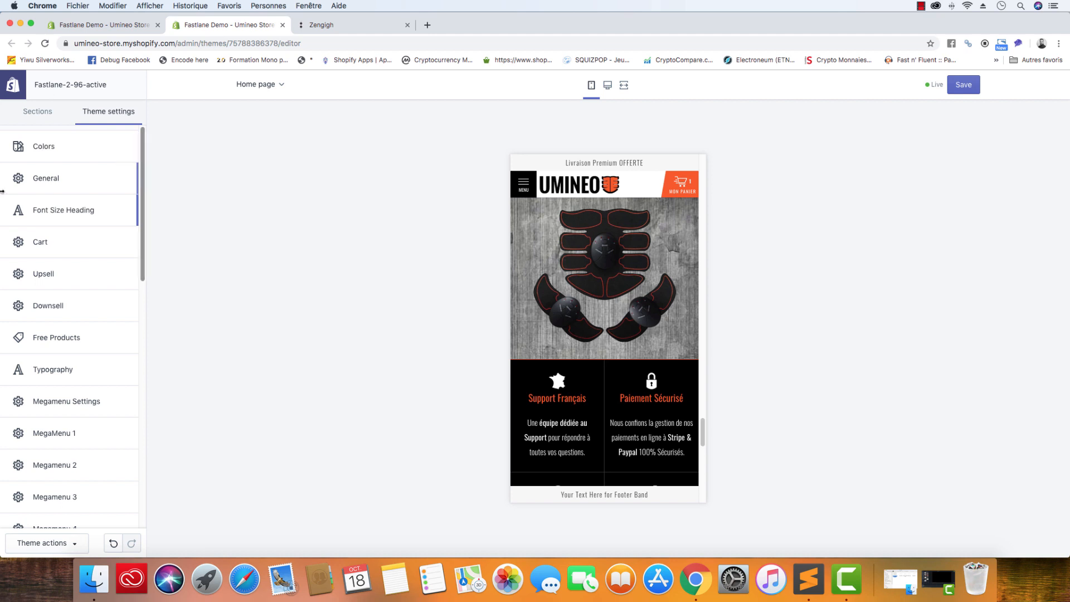
Step: Examine how the four feature titles and description texts wrap and align in the mobile preview of the icon columns
scroll(582, 375, down, 3)
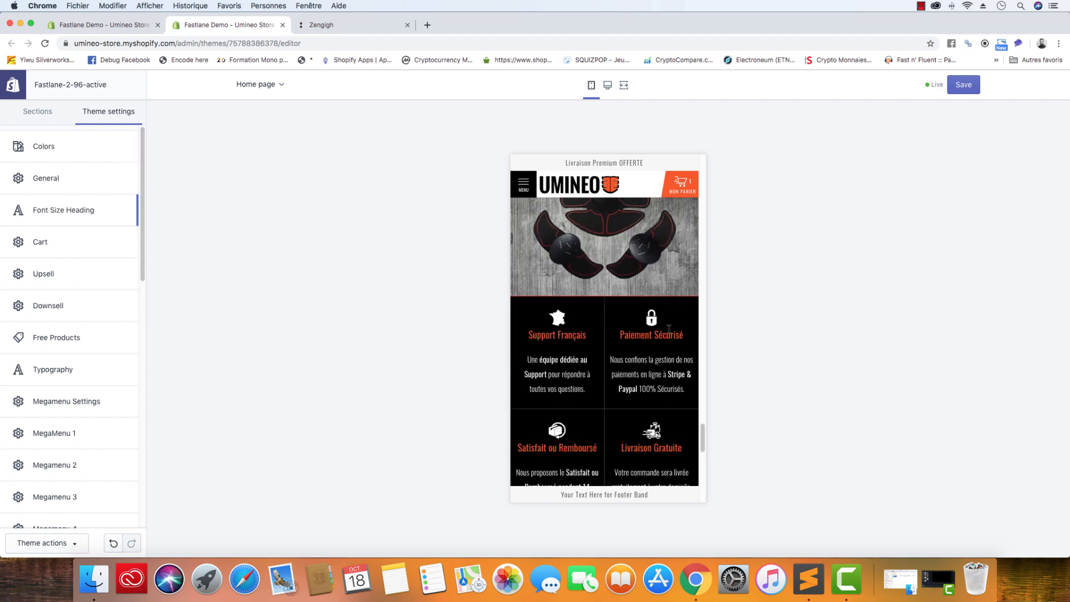
scroll(579, 351, down, 1)
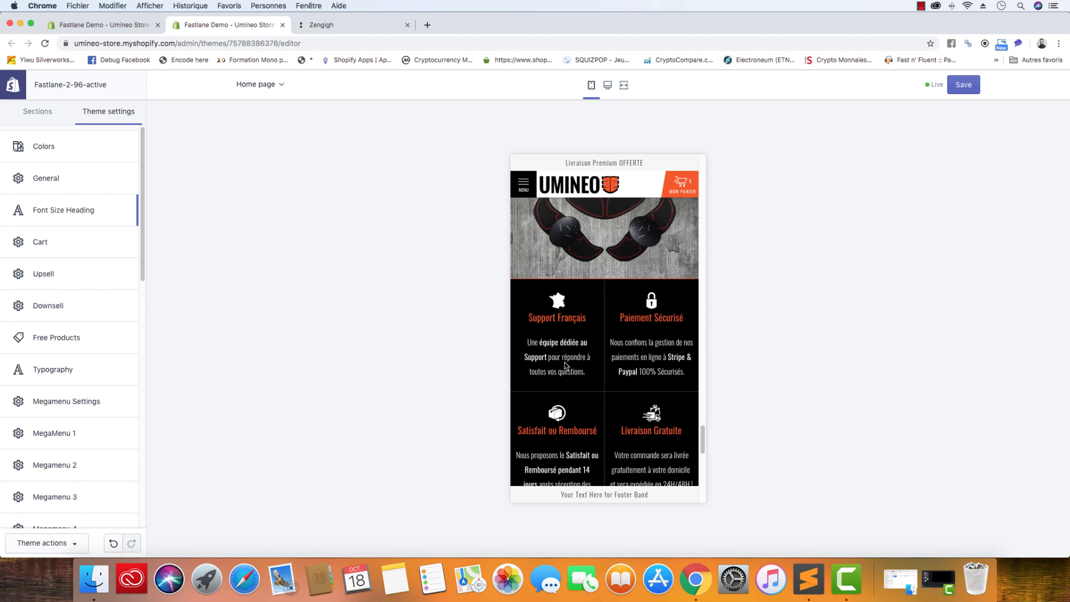
drag(694, 372, 534, 342)
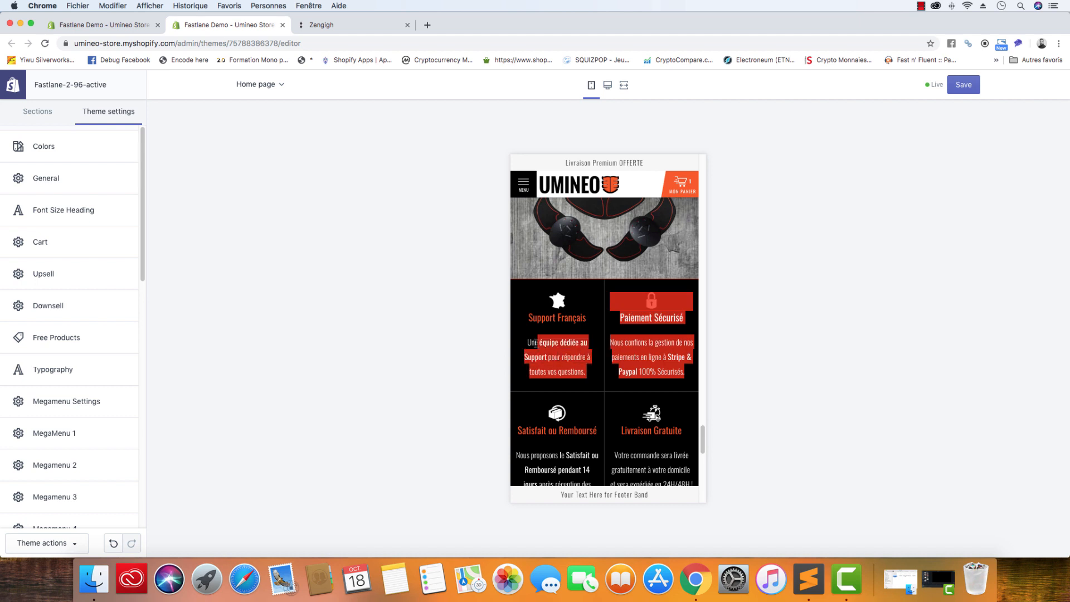
click(534, 343)
scroll(644, 346, down, 5)
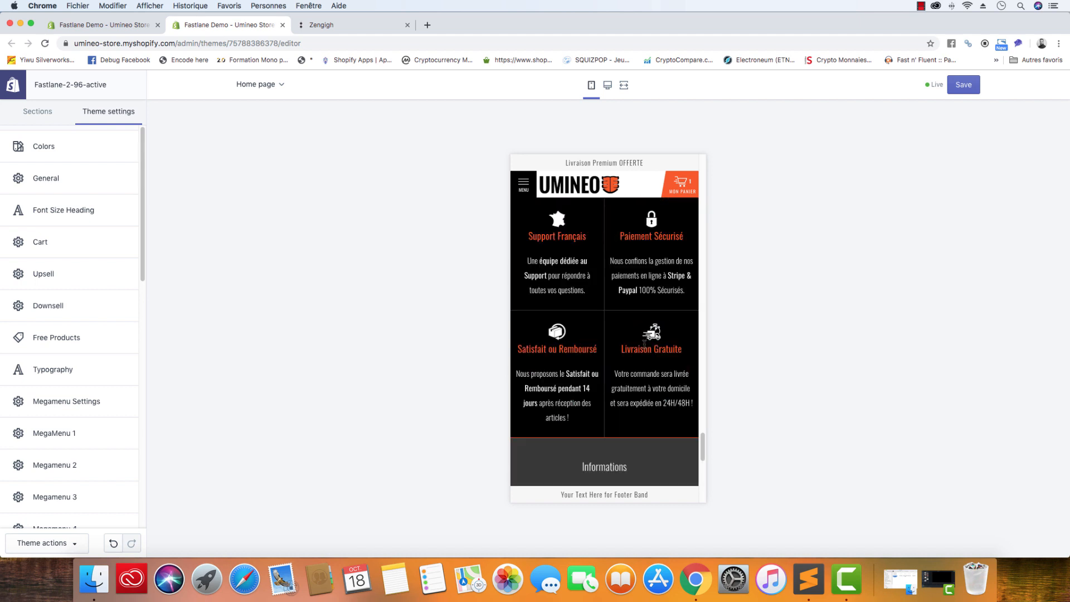
drag(575, 417, 543, 417)
drag(664, 402, 610, 402)
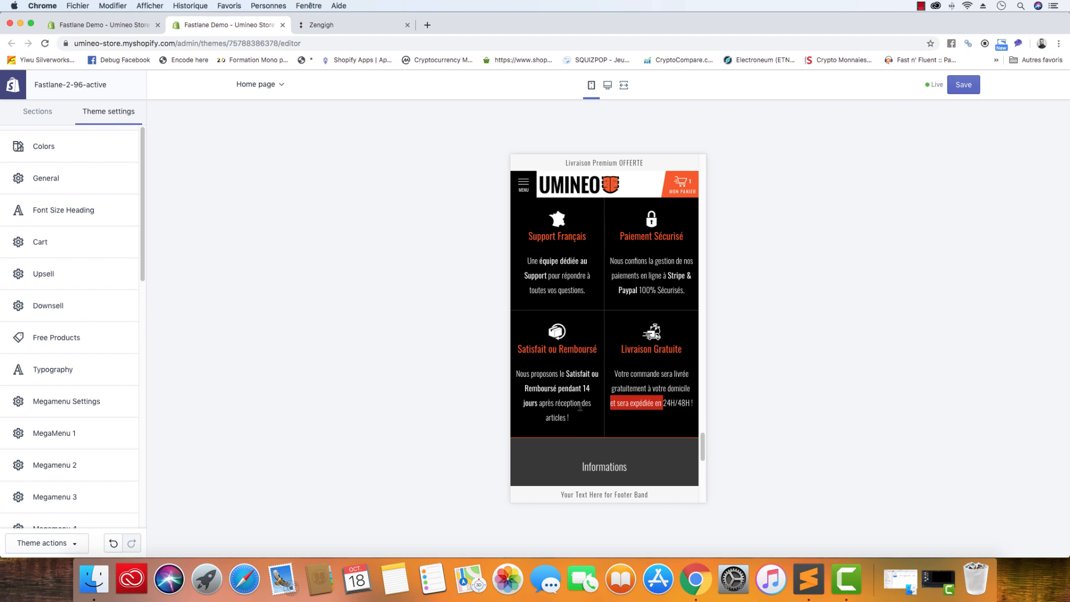
scroll(580, 406, down, 2)
scroll(608, 311, up, 3)
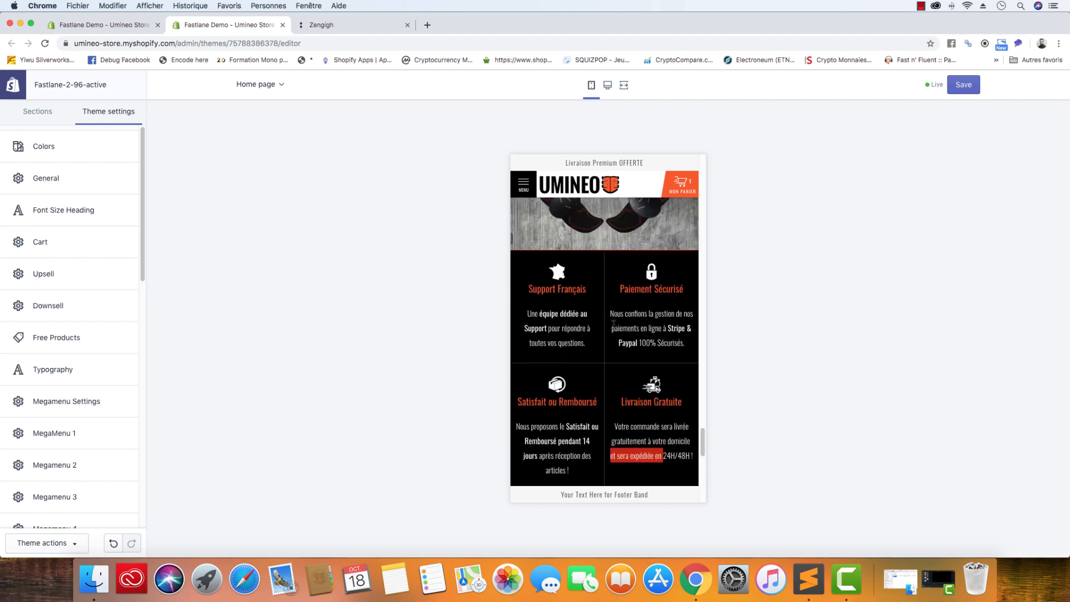
click(613, 326)
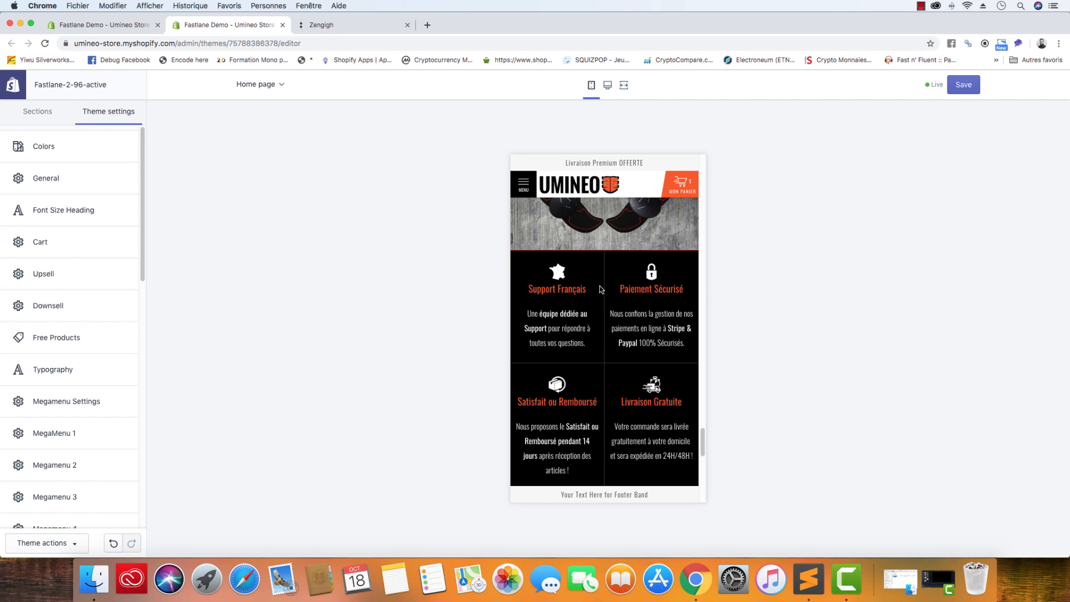
Step: View the icon columns on the Zengigh store as a comparison and return to the Umineo theme editor
click(351, 25)
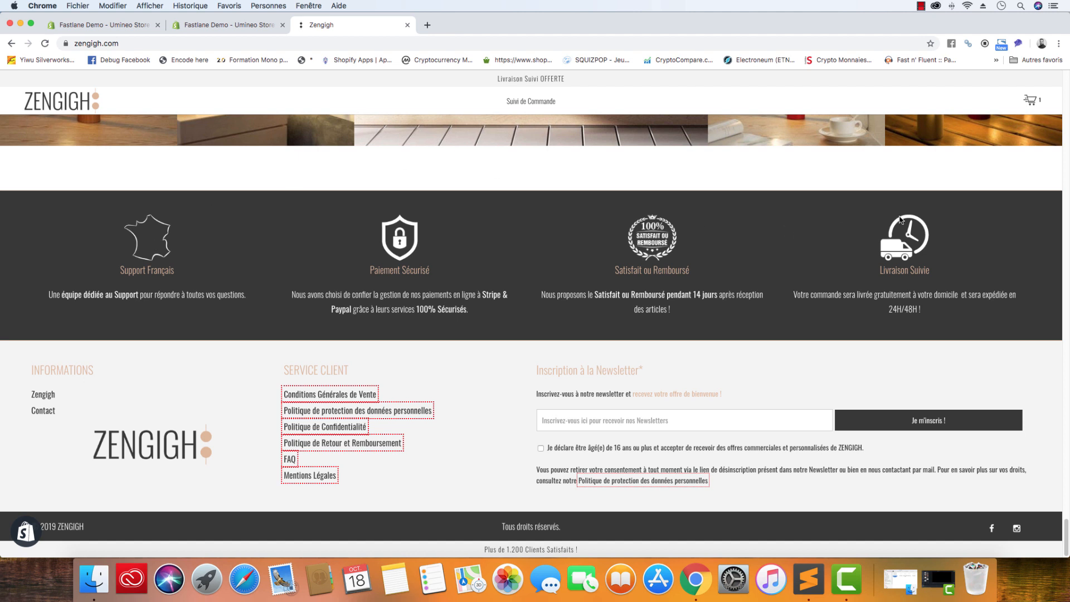
click(223, 25)
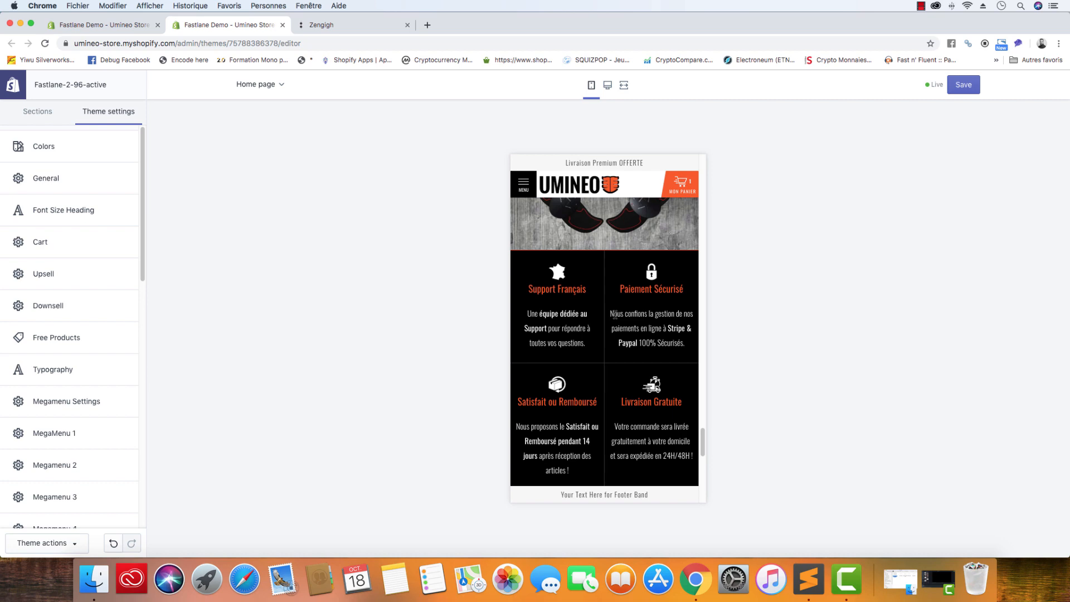
Step: Show the home page in the desktop preview and switch to Finder to view the icon files in the ICONS2 folder
click(608, 84)
click(93, 580)
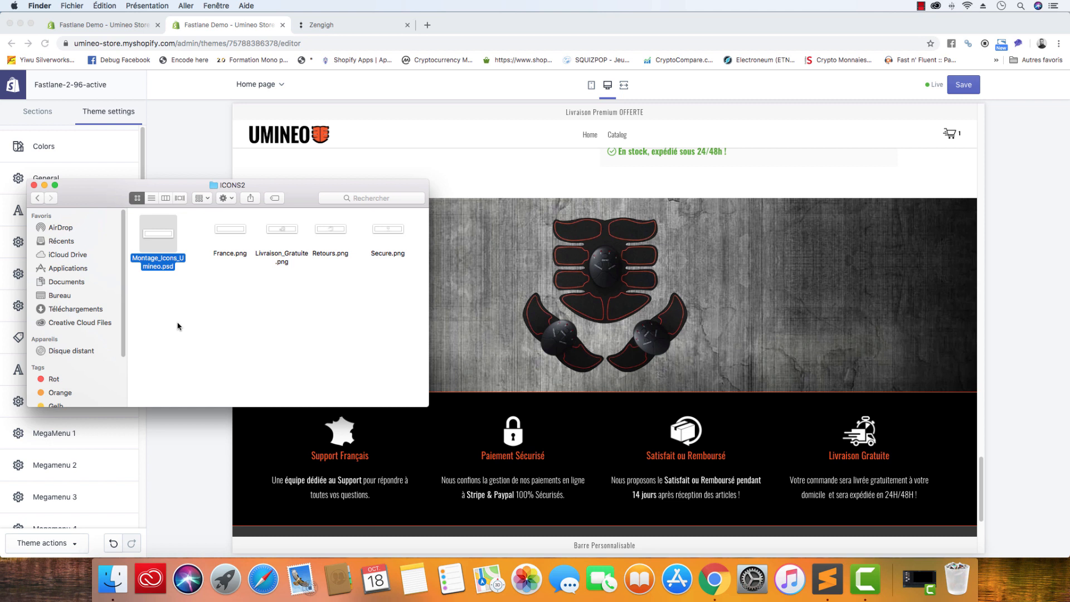
Step: Browse the icon PNG files in the ICONS2 folder and open Montage_Icons_Umineo.psd in Photoshop
click(228, 274)
click(157, 234)
click(245, 232)
click(270, 233)
click(352, 236)
click(386, 229)
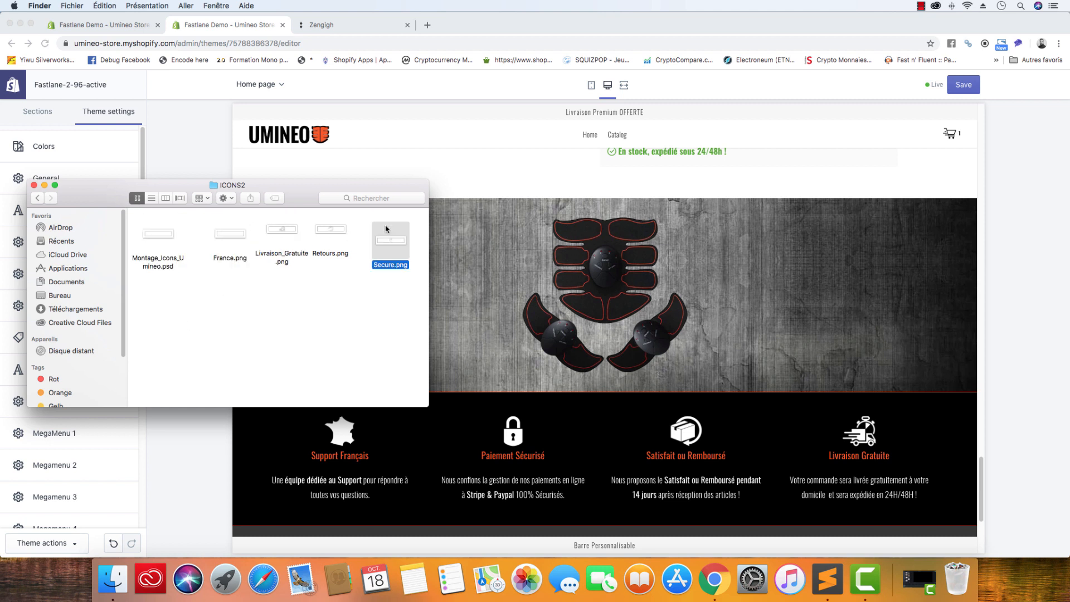
click(237, 236)
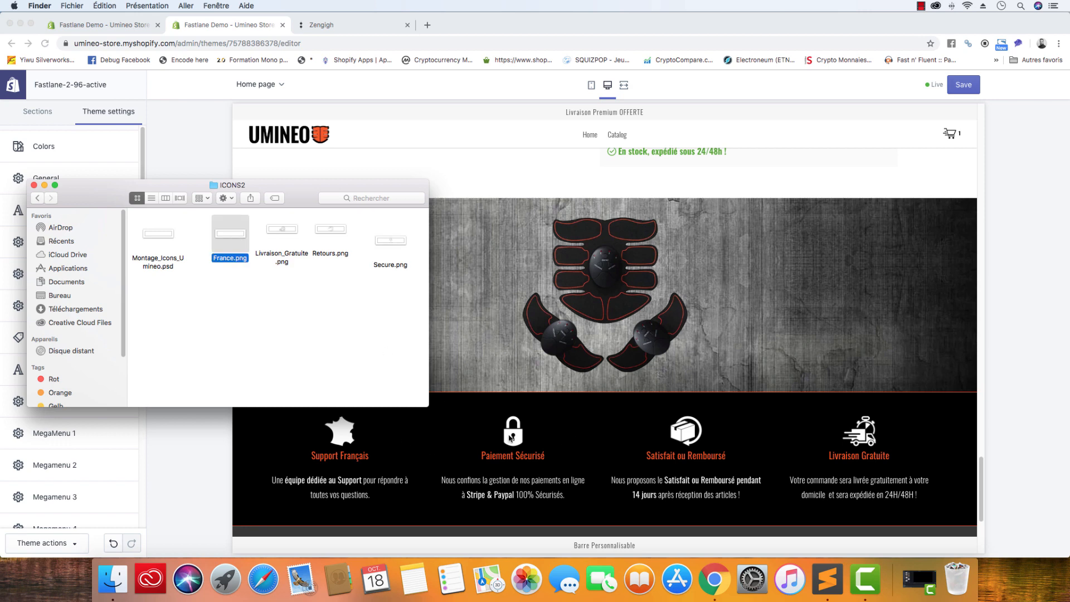
double_click(157, 235)
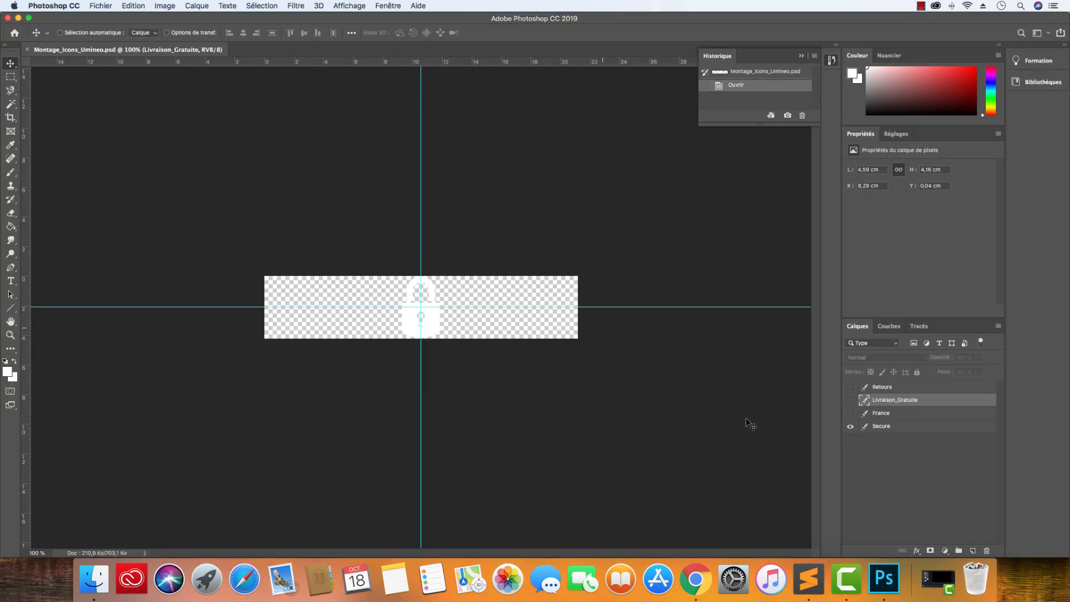
Step: View the France, Livraison_Gratuite and Retours layers one at a time with Secure hidden, and make the Secure layer visible again
click(851, 427)
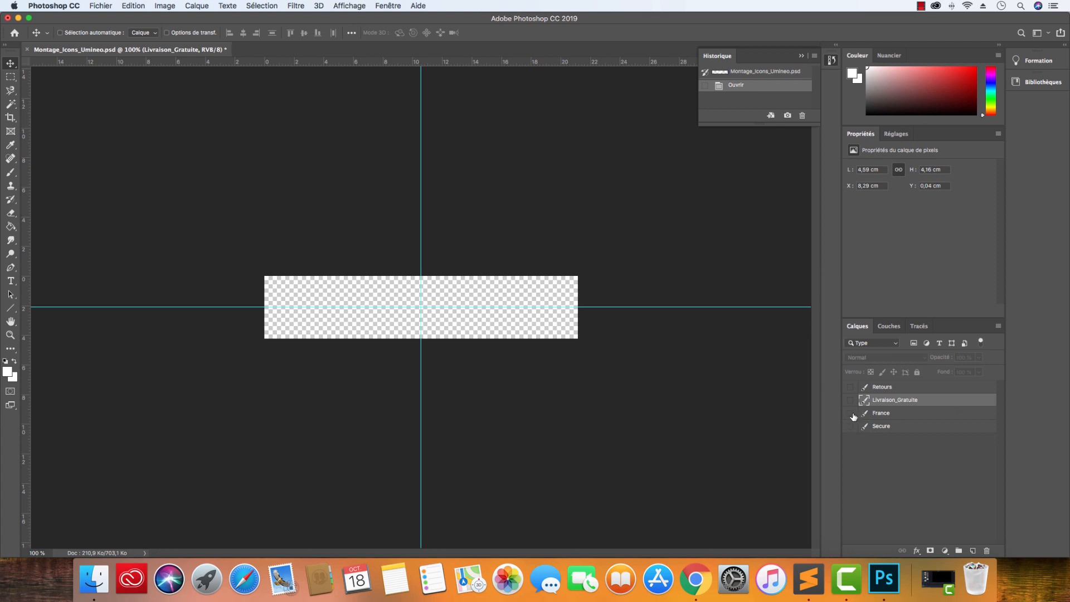
click(850, 415)
click(851, 414)
click(851, 400)
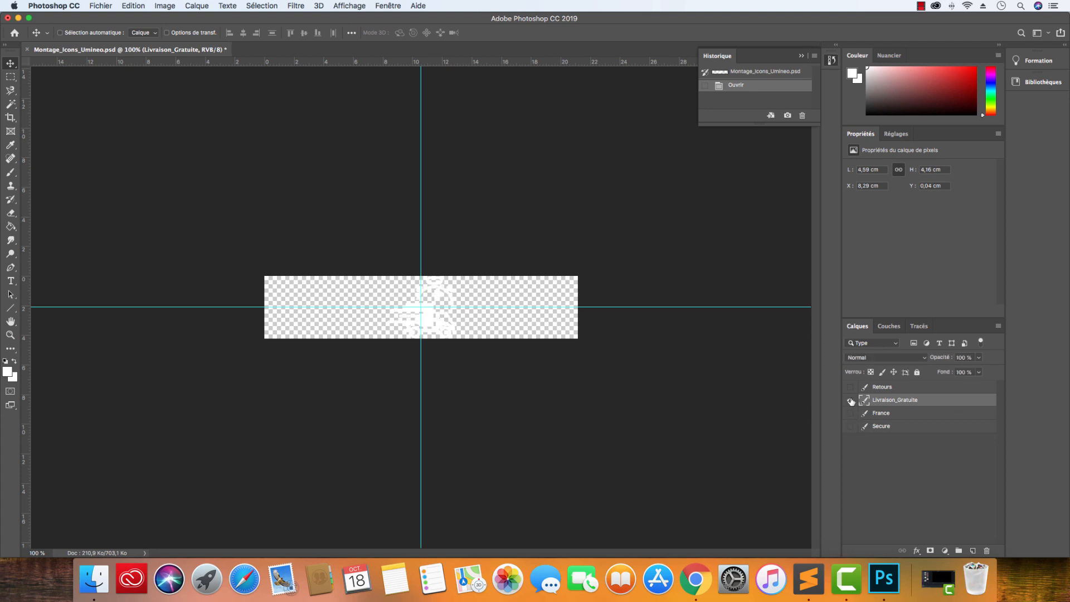
click(851, 400)
click(851, 387)
click(851, 387)
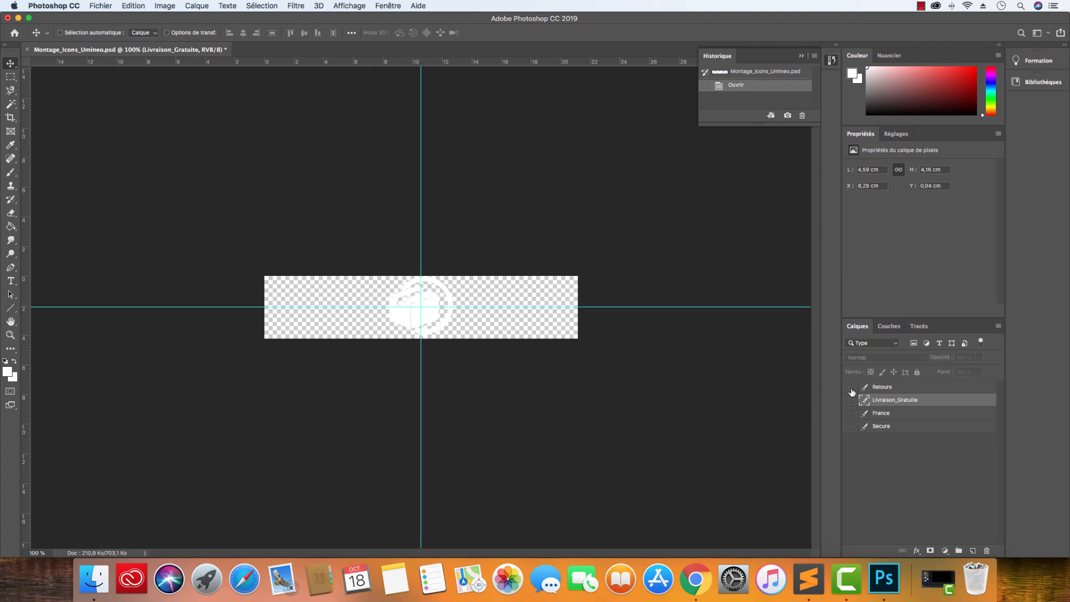
click(850, 427)
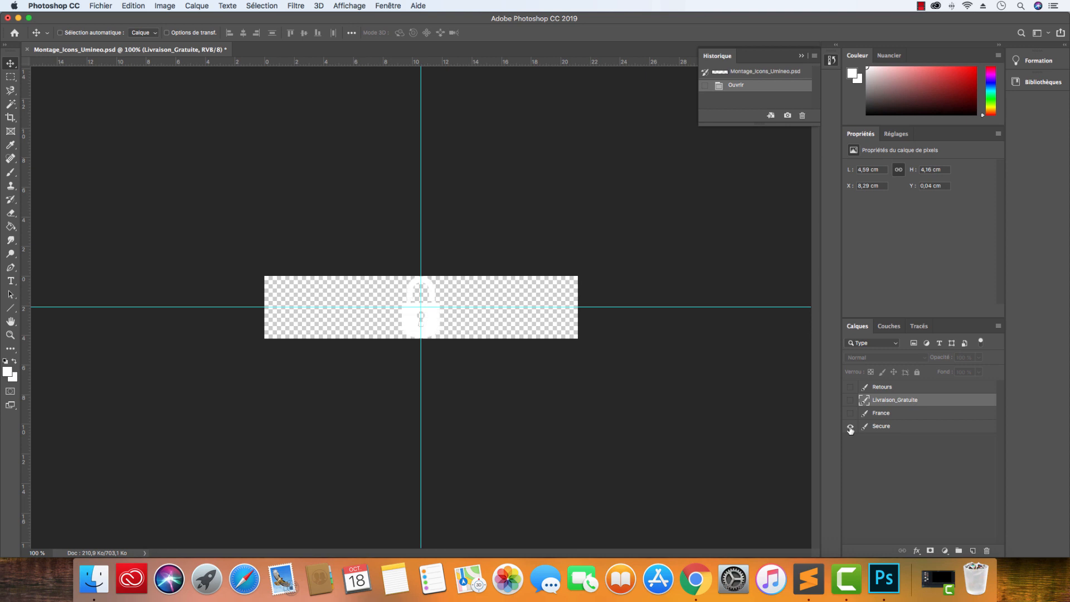
Step: Apply a dark red 800a0a colour overlay to the Secure padlock layer
click(909, 413)
click(913, 427)
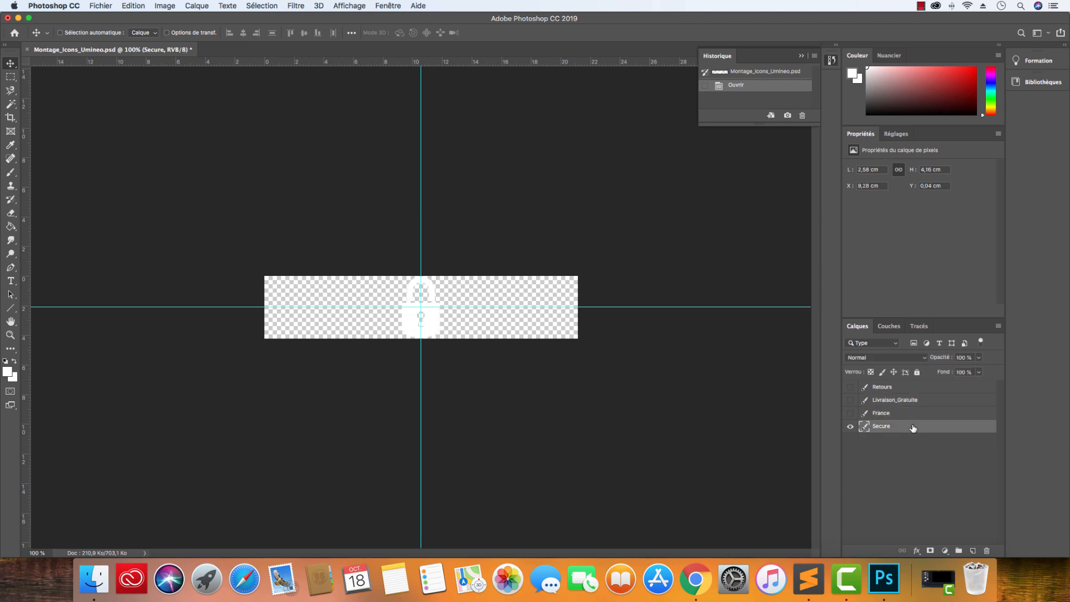
double_click(914, 427)
click(596, 303)
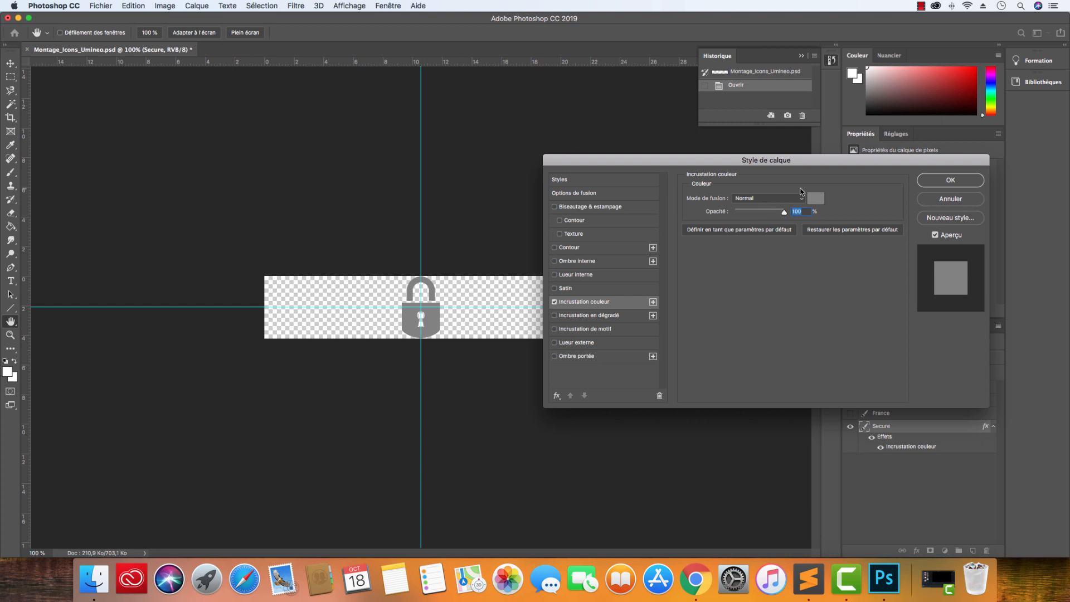
click(816, 198)
drag(837, 363, 830, 405)
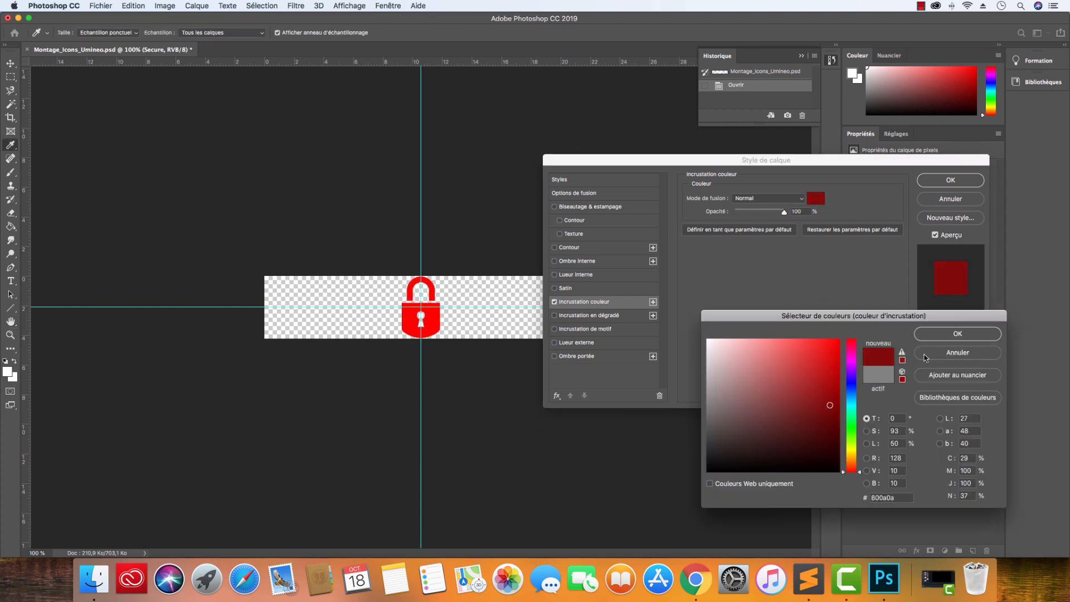
click(988, 333)
click(948, 181)
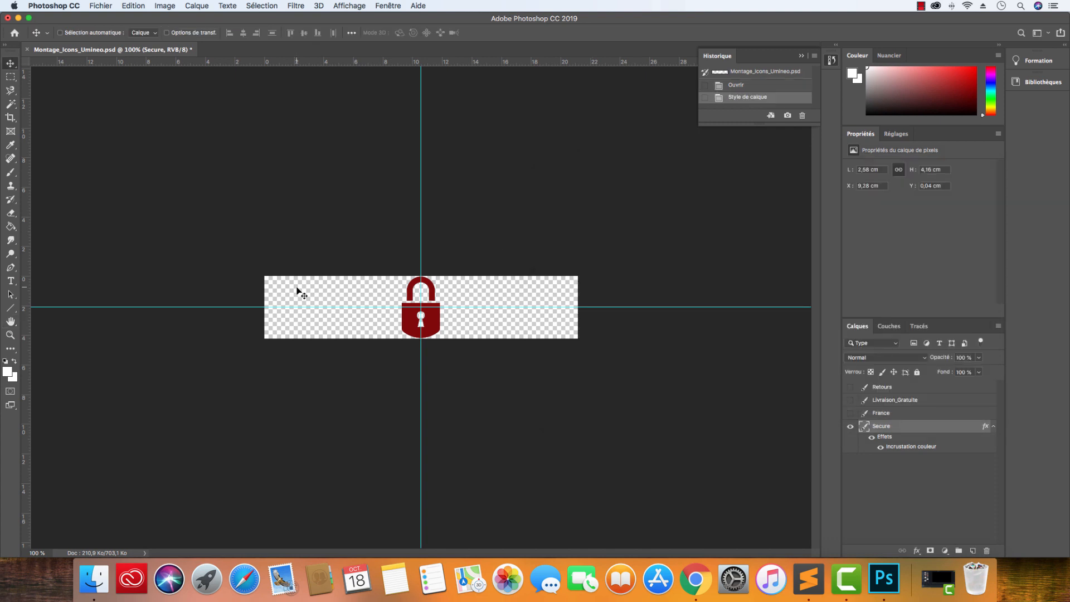
Step: Prepare a Save for Web export of the padlock as PNG-24 and cancel it without saving a file
click(100, 6)
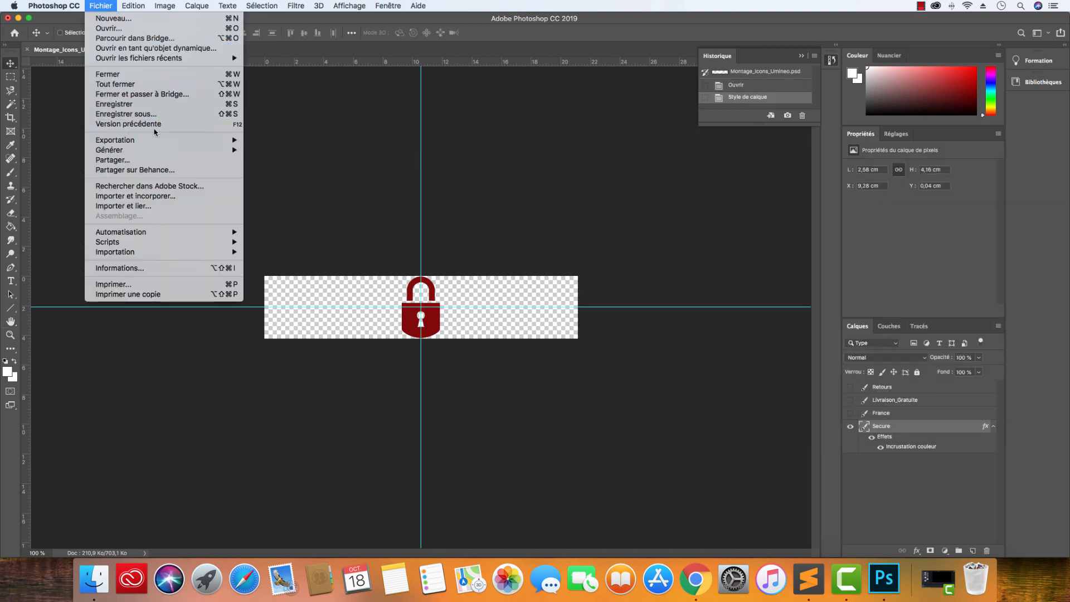
mouse_move(156, 139)
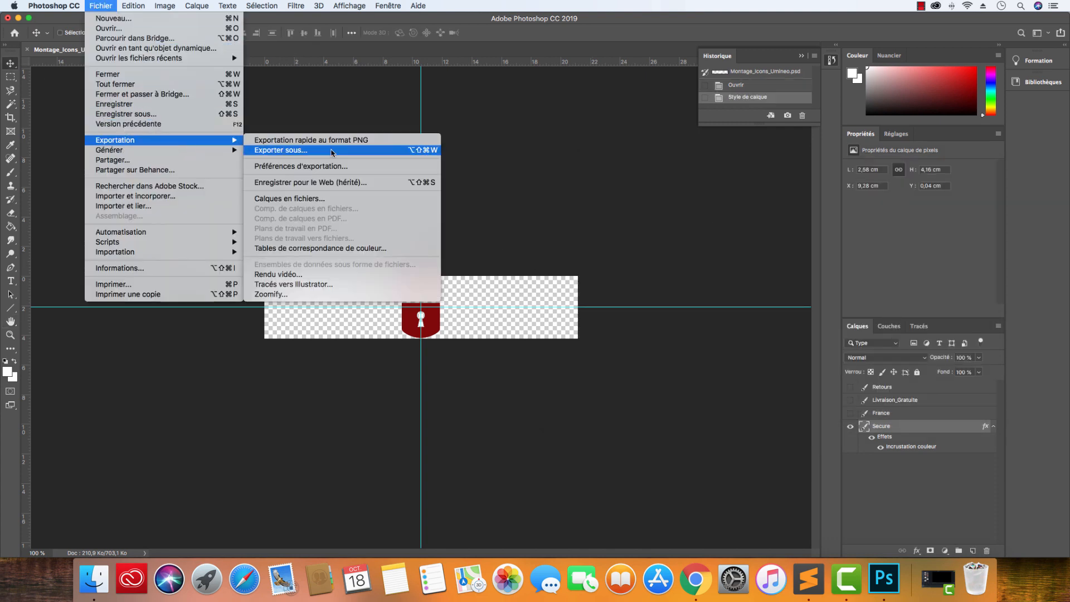
click(326, 182)
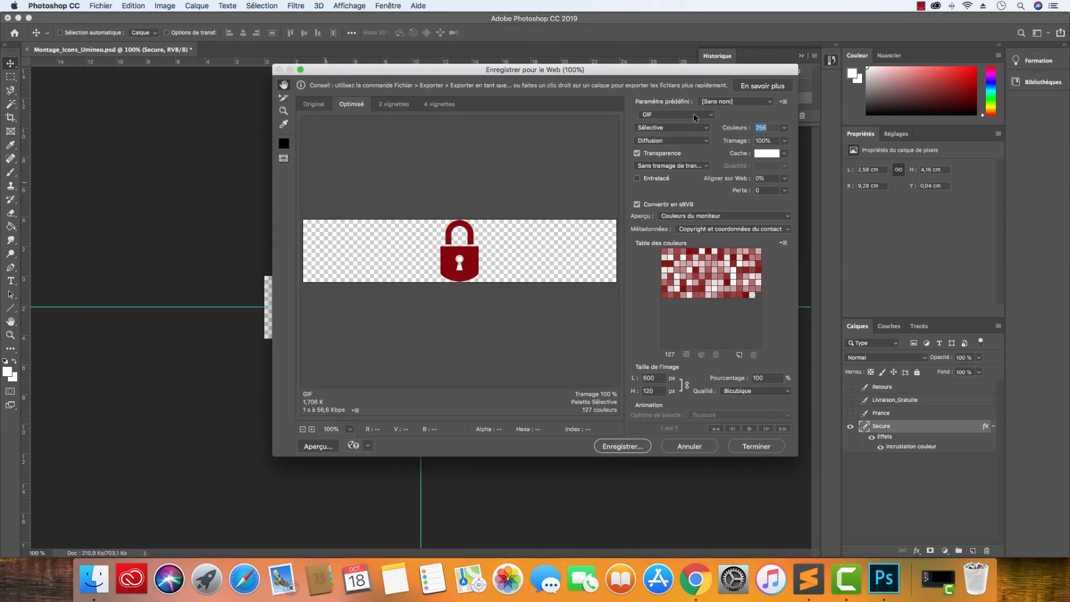
click(693, 114)
click(692, 139)
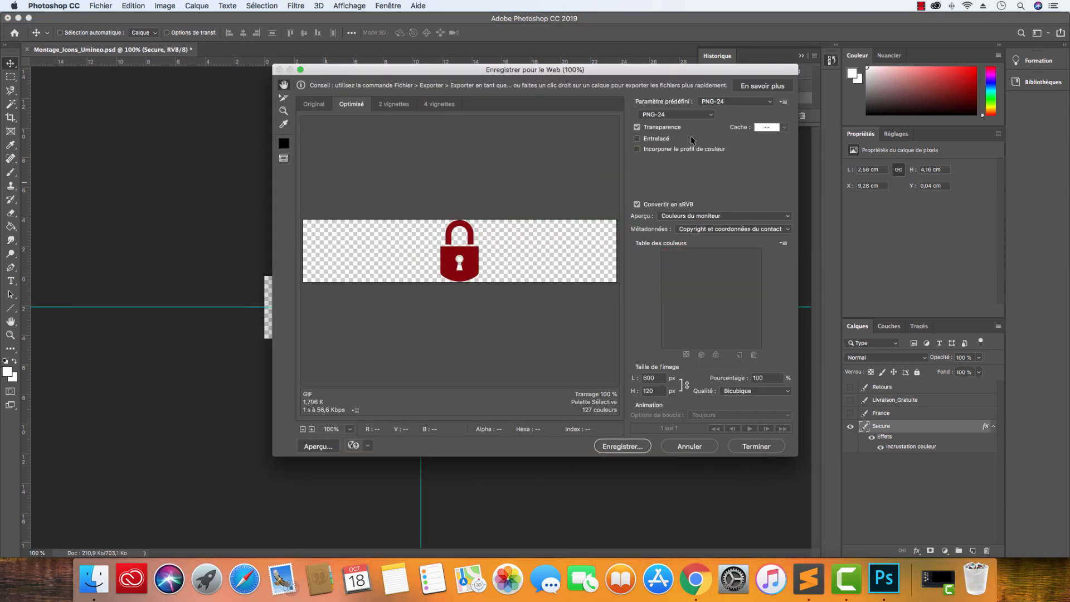
click(623, 449)
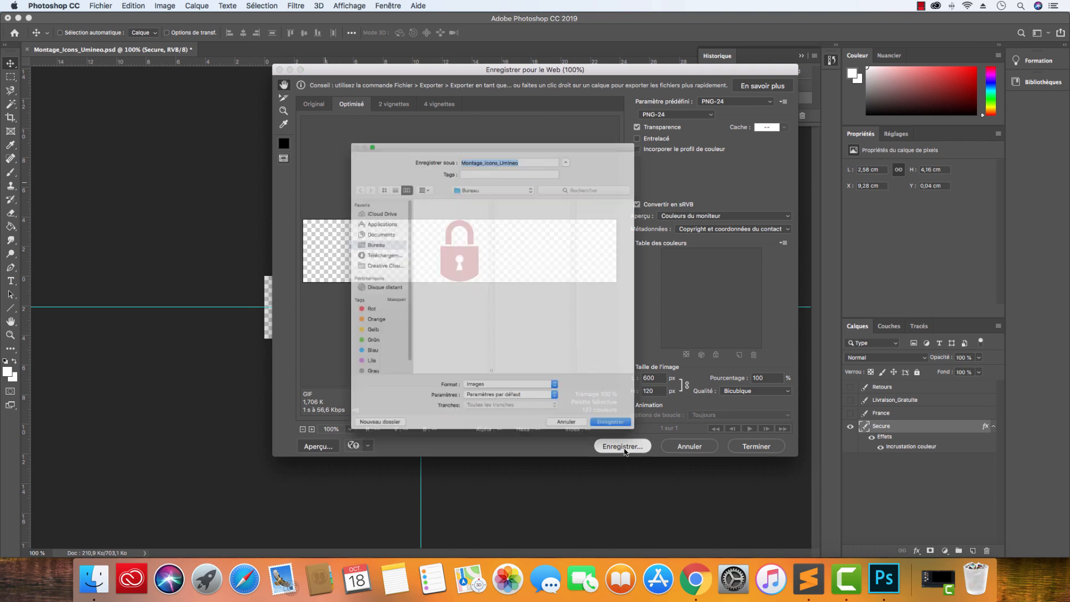
click(609, 461)
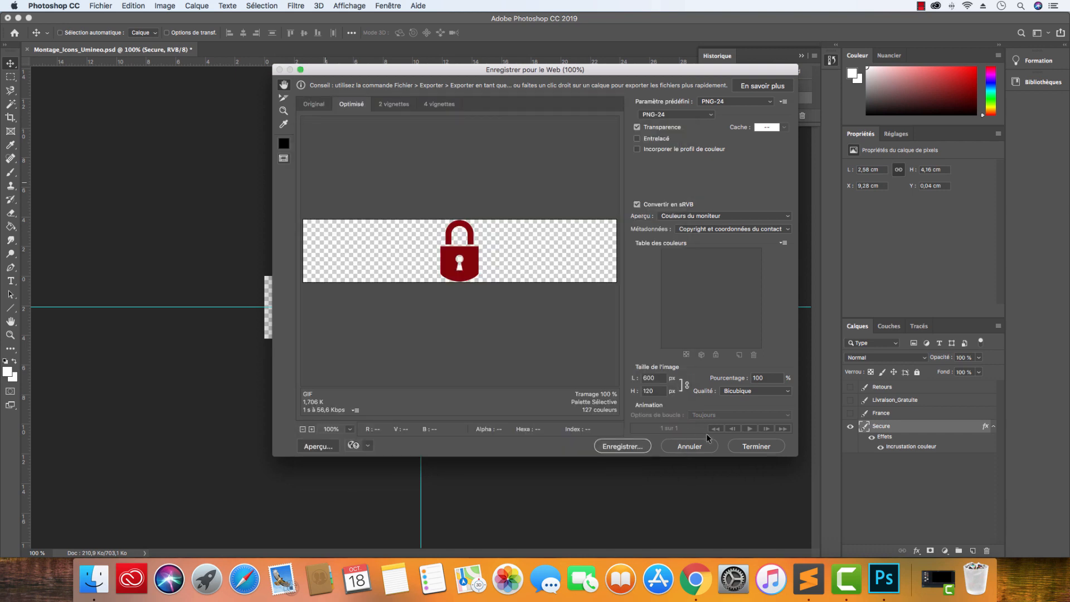
click(681, 447)
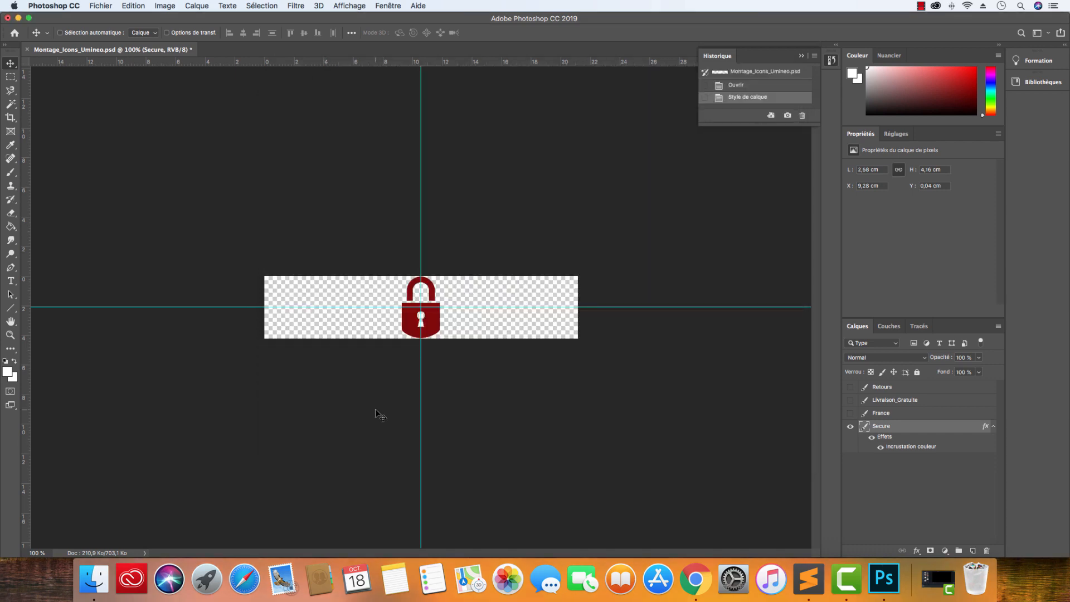
Step: Check the image's pixel dimensions in Image Size and undo the dark red colour overlay on the padlock
click(165, 7)
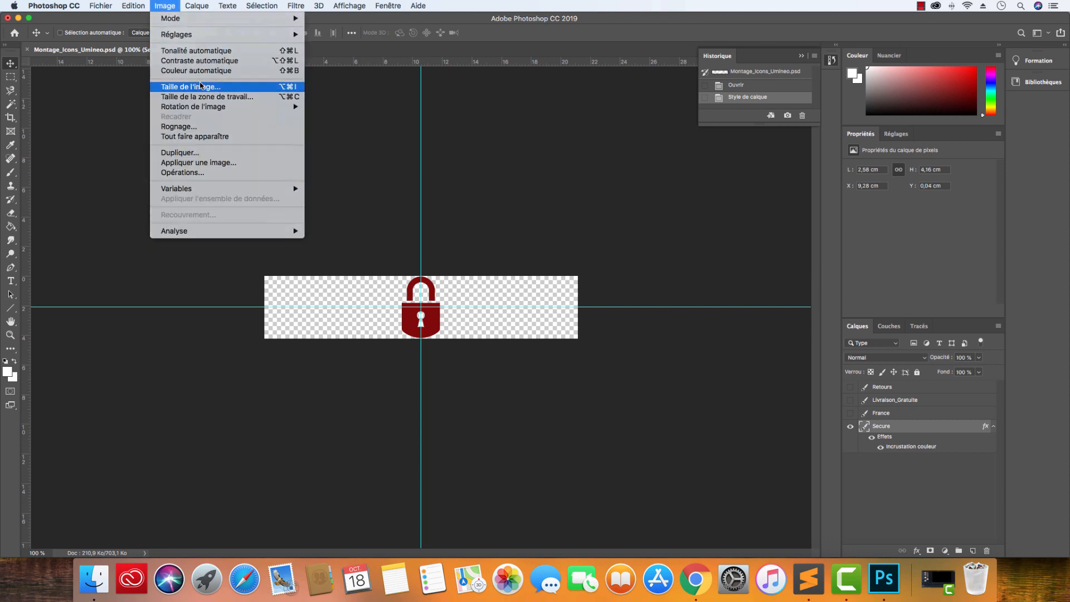
click(175, 86)
click(433, 223)
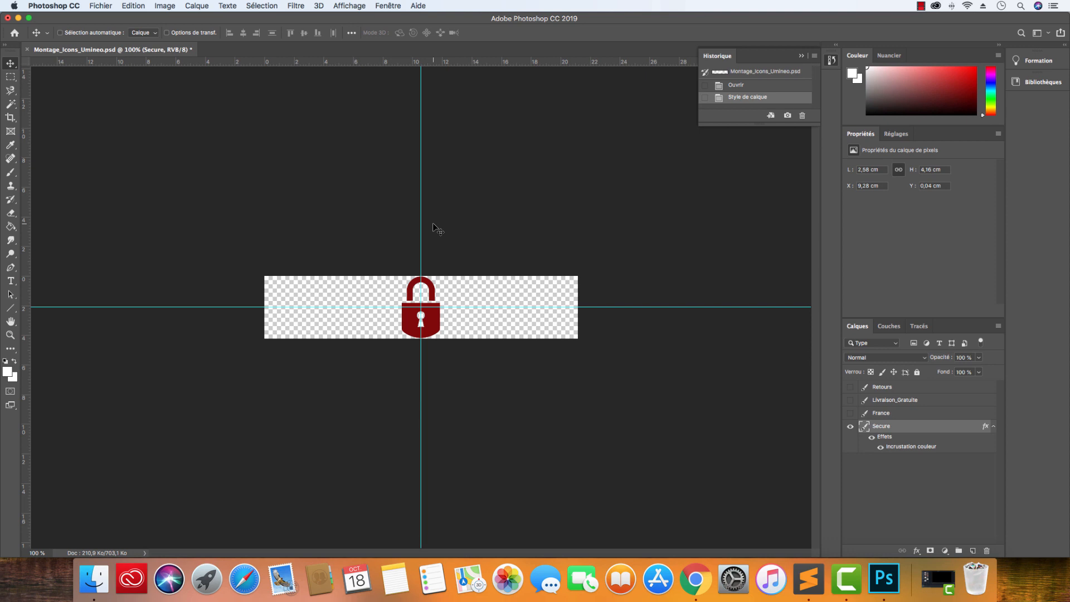
click(164, 8)
click(195, 87)
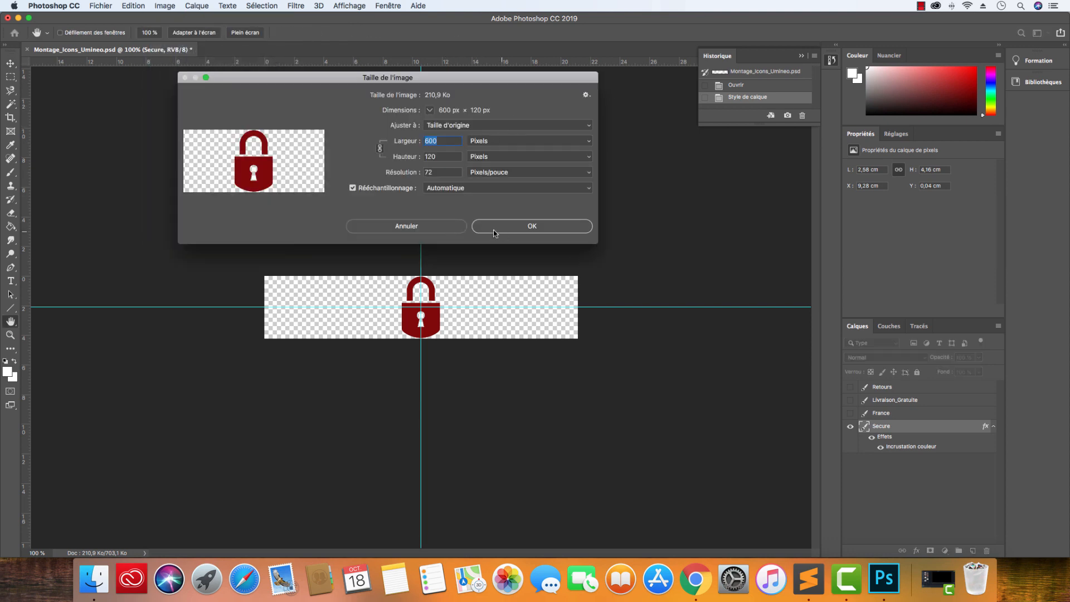
click(494, 232)
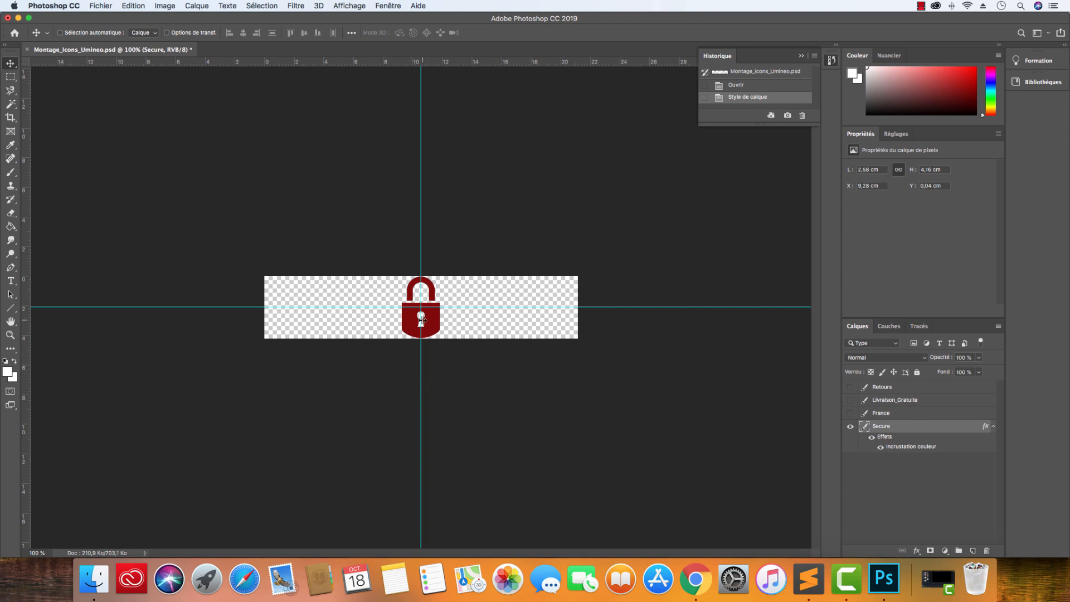
key(super+z)
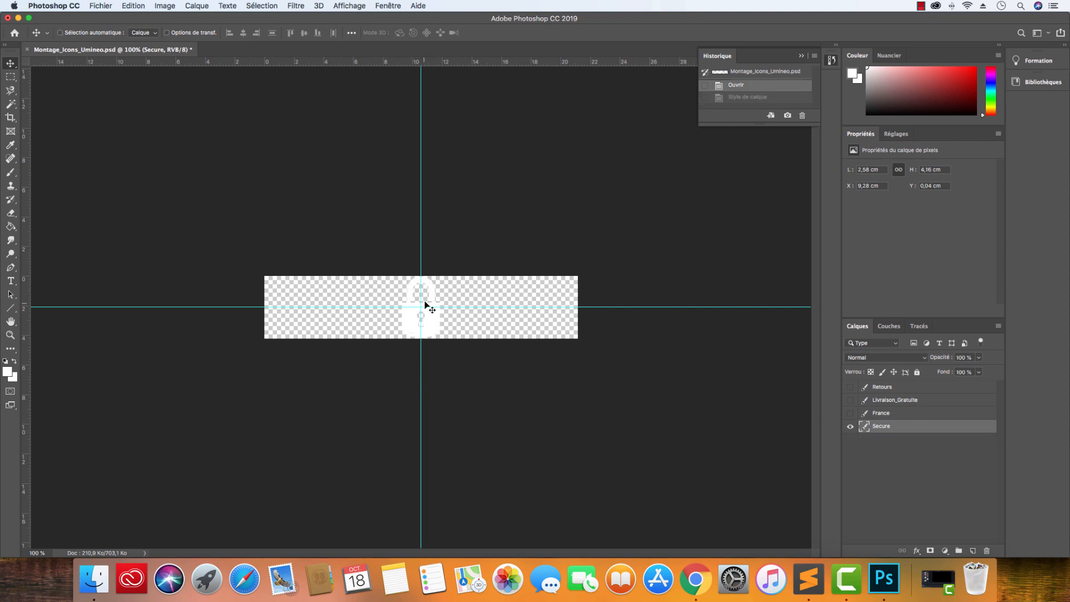
Step: Activate the Rectangular Marquee tool, copy the primary colour code FA581D from the theme's colour settings in Chrome and return to Photoshop
click(11, 77)
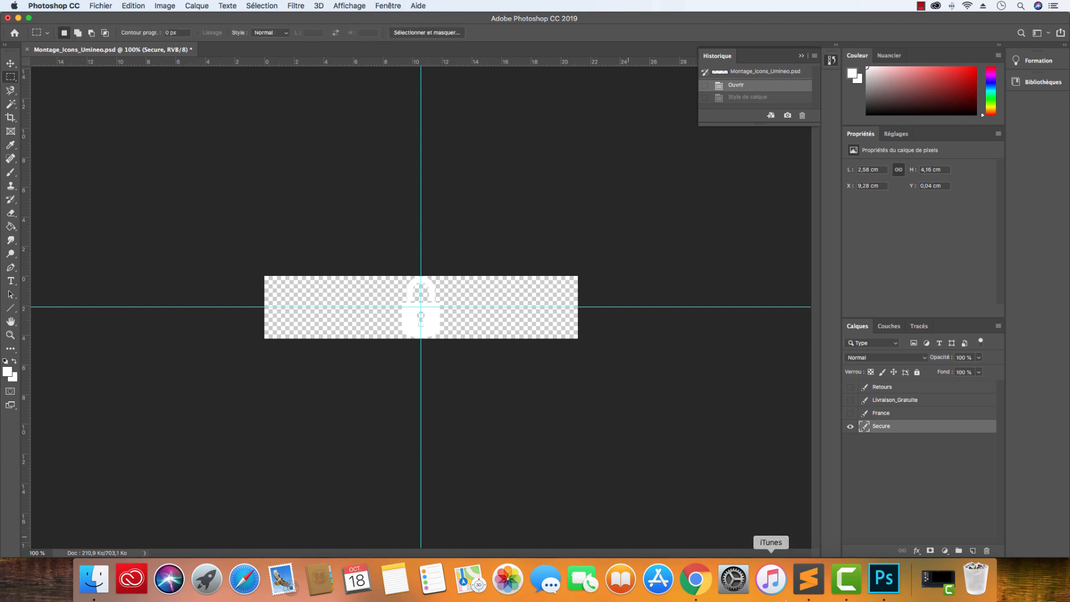
click(696, 581)
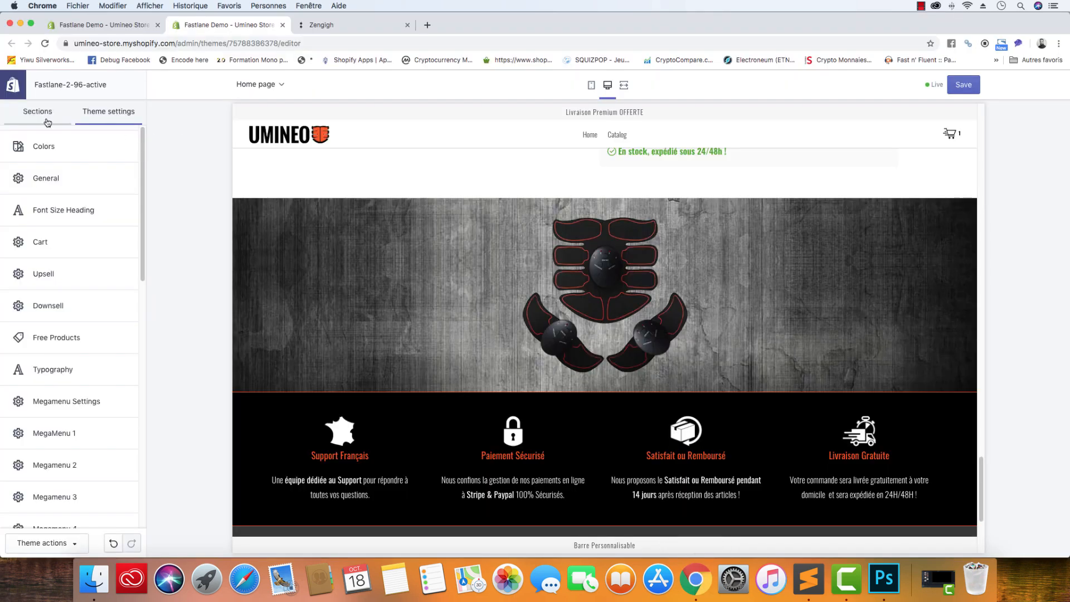
click(39, 146)
click(62, 229)
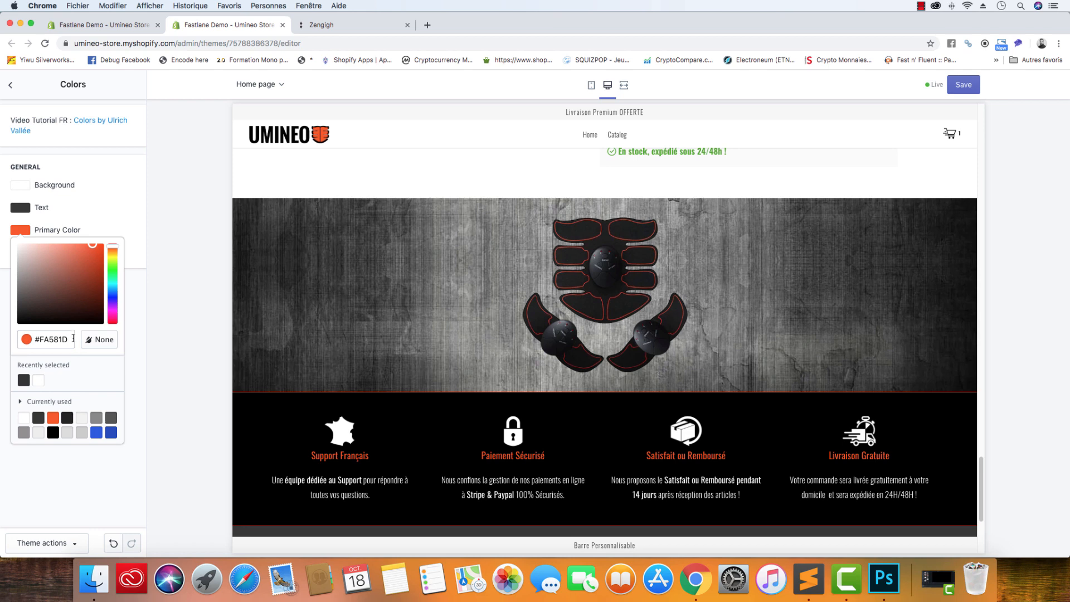
drag(73, 338, 36, 340)
right_click(40, 340)
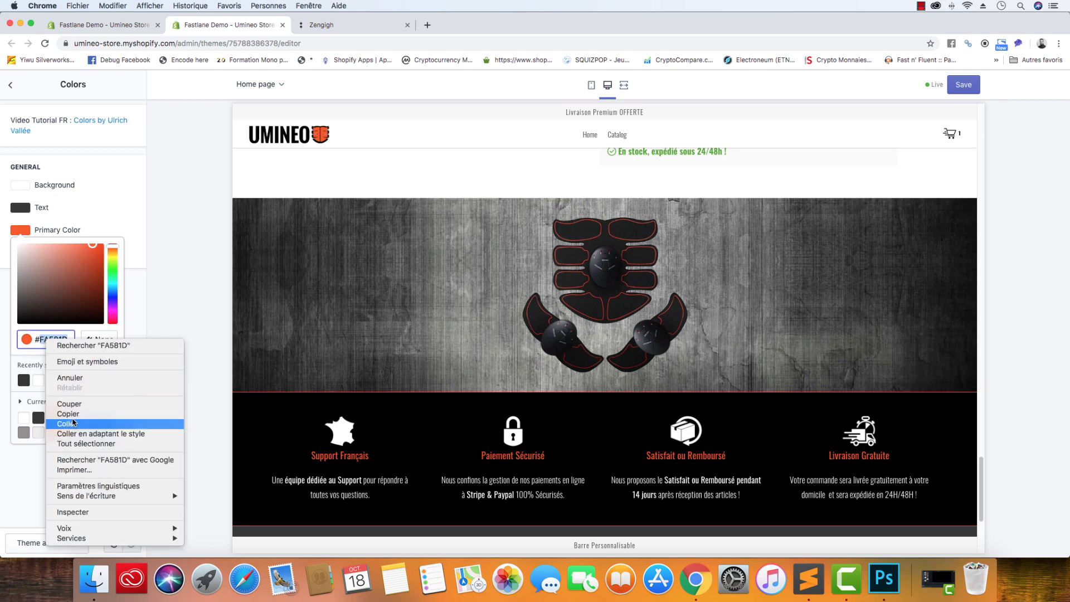
click(72, 414)
click(884, 578)
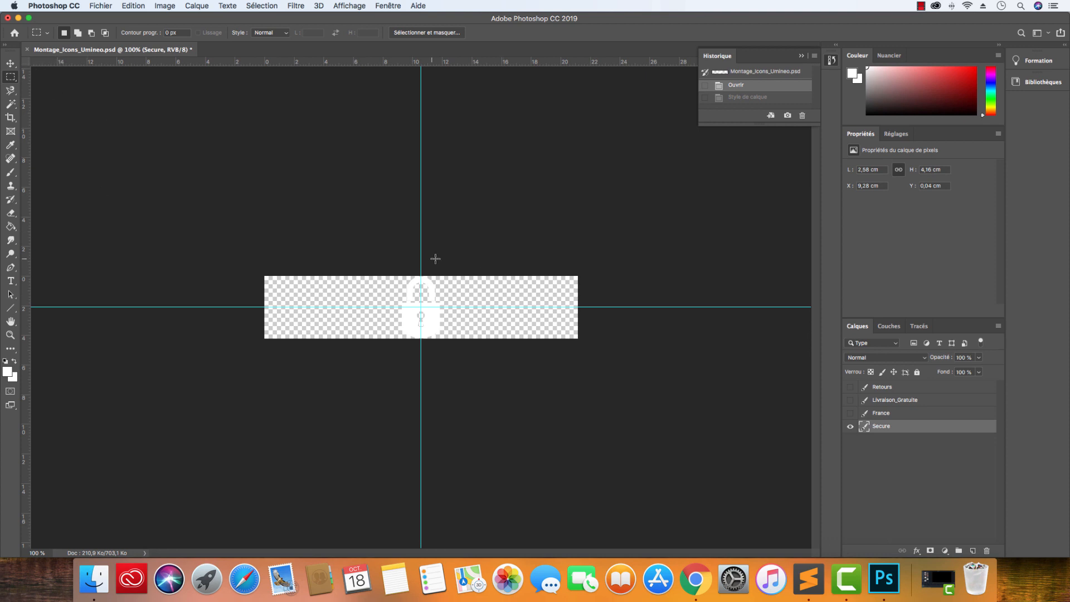
Step: Select the padlock's shackle with a rectangular marquee, cut it onto its own layer and check both layers' visibility
scroll(443, 265, up, 5)
drag(292, 229, 525, 331)
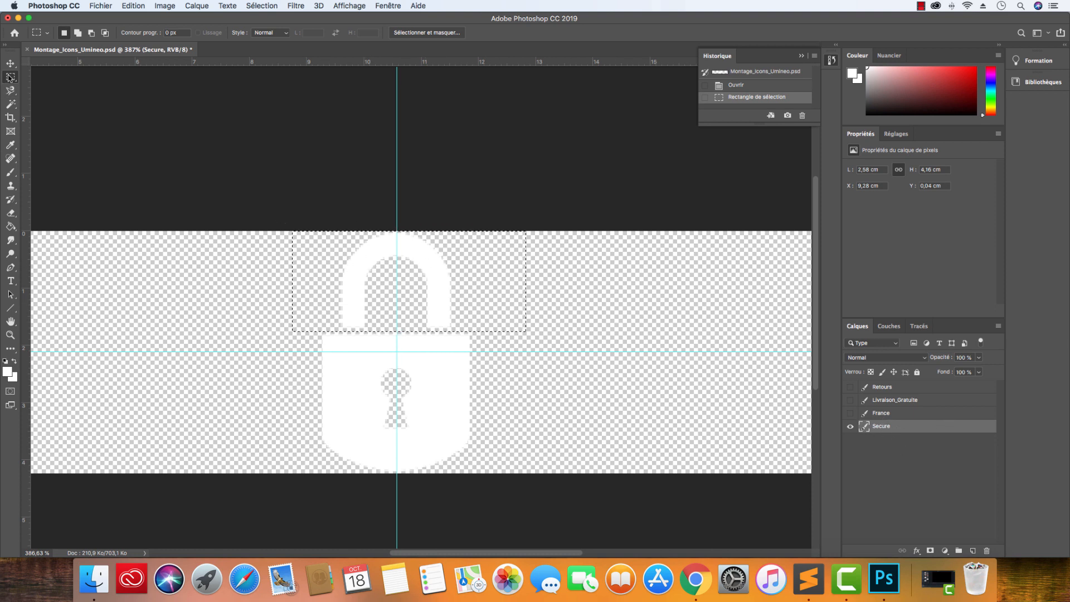
right_click(317, 255)
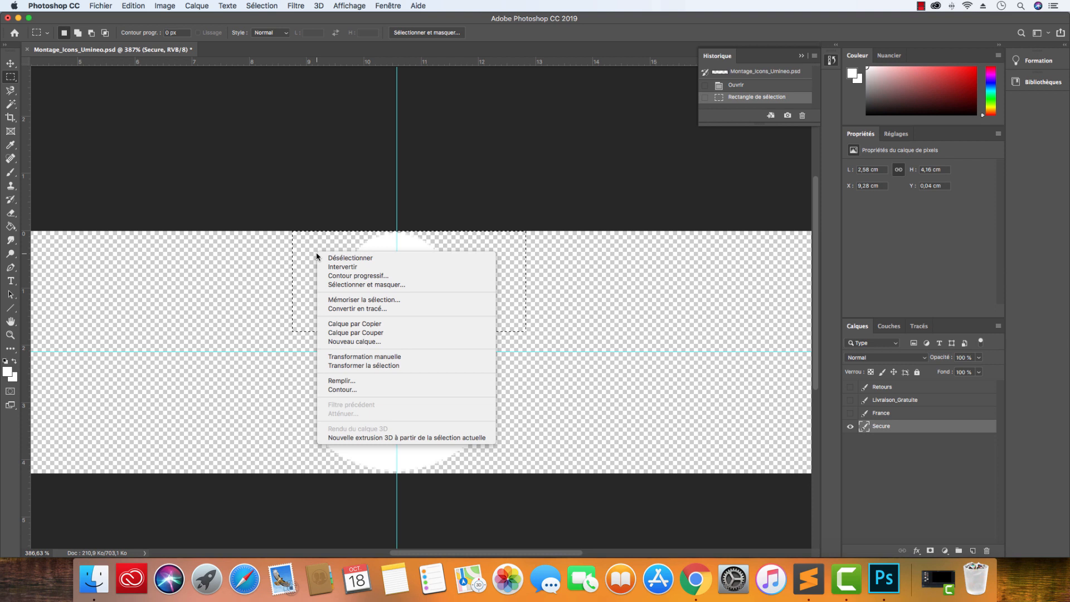
click(403, 333)
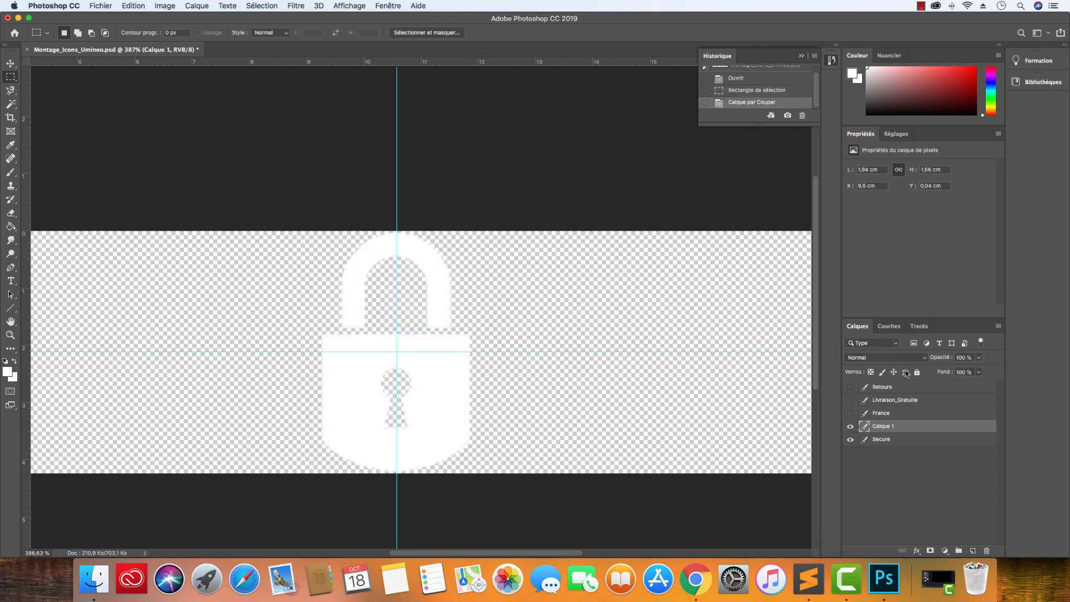
click(851, 427)
click(851, 427)
click(850, 440)
click(851, 440)
Step: Apply a colour overlay of FA581D to the padlock's shackle layer and switch to Chrome
double_click(959, 427)
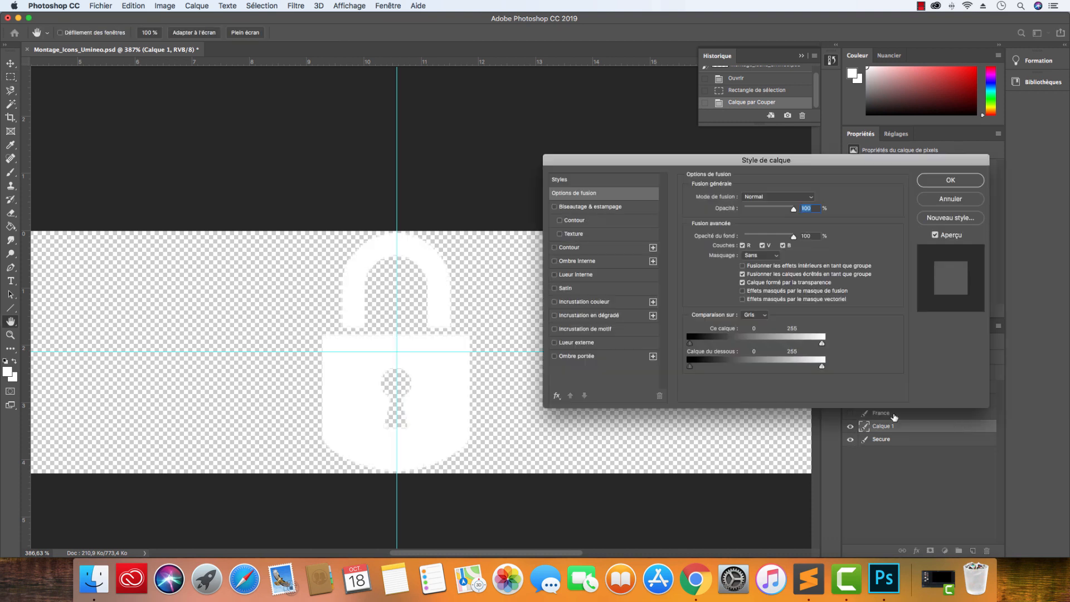
click(577, 303)
click(816, 199)
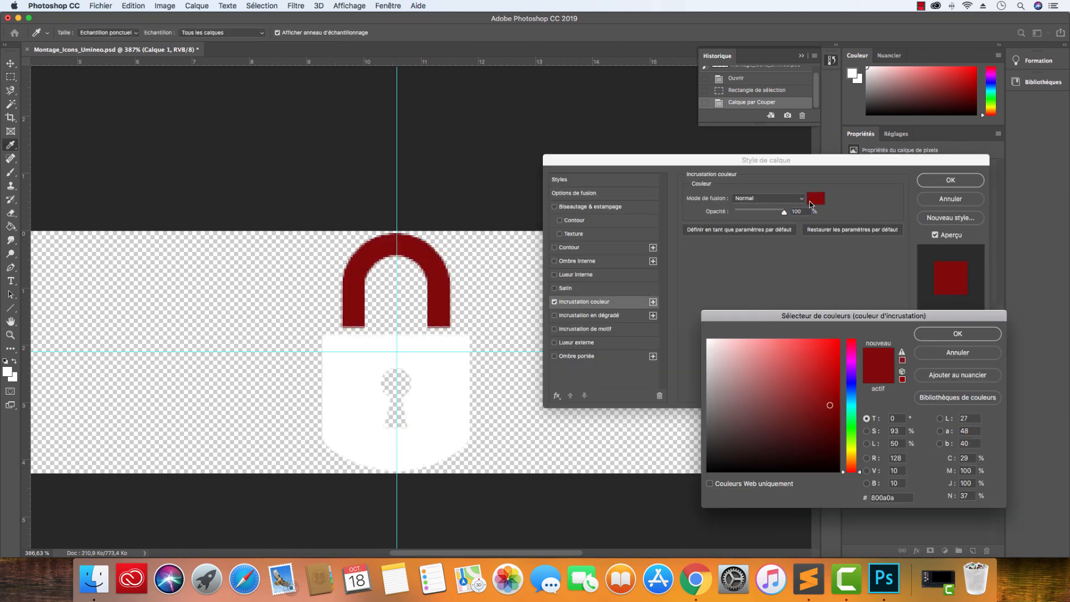
drag(897, 498, 853, 500)
key(super+v)
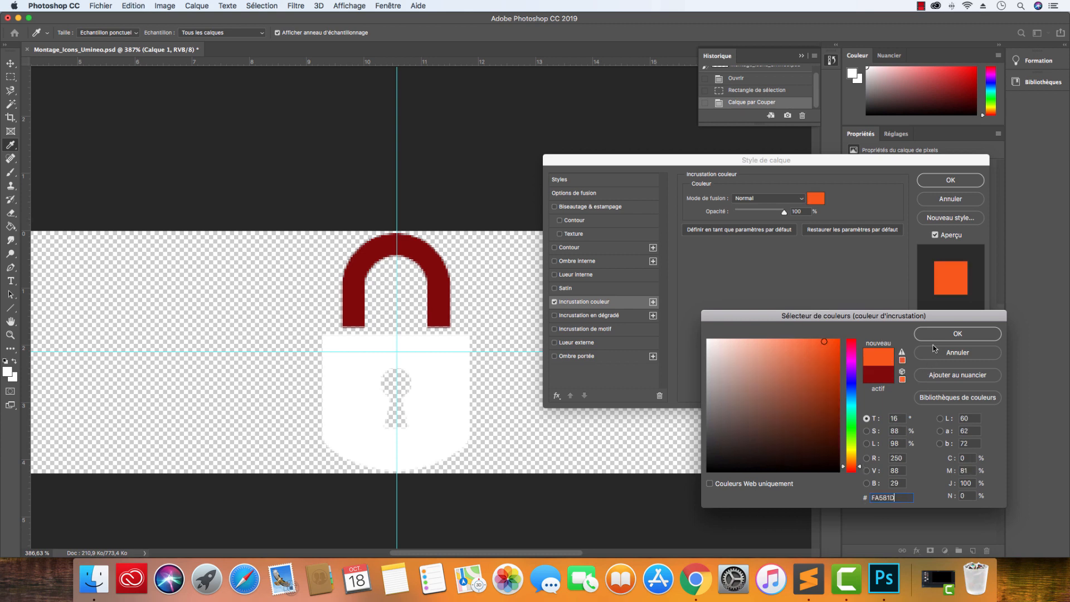
click(937, 336)
click(938, 184)
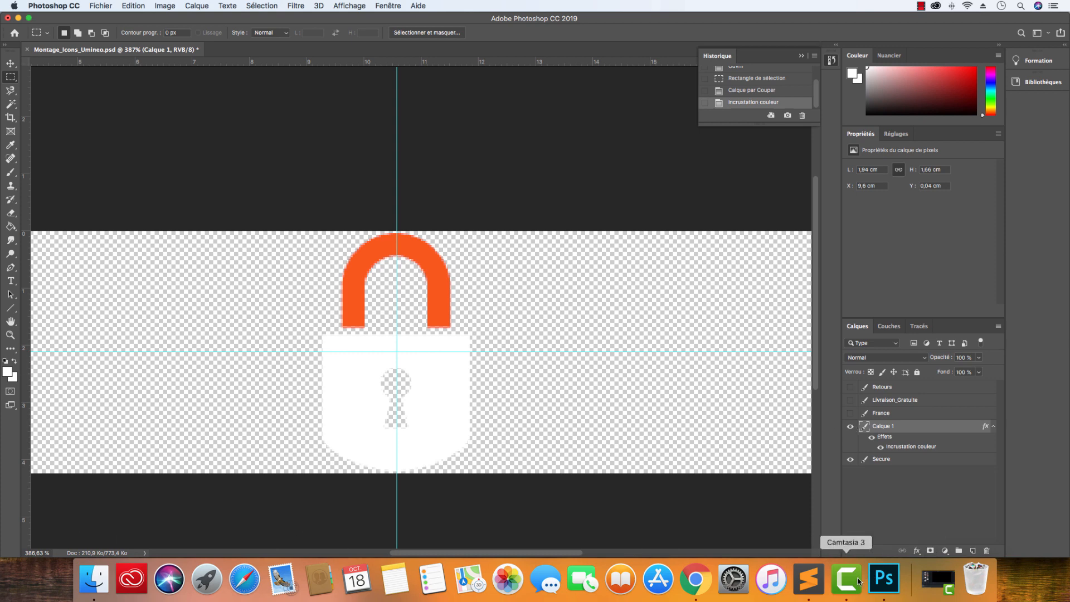
click(696, 580)
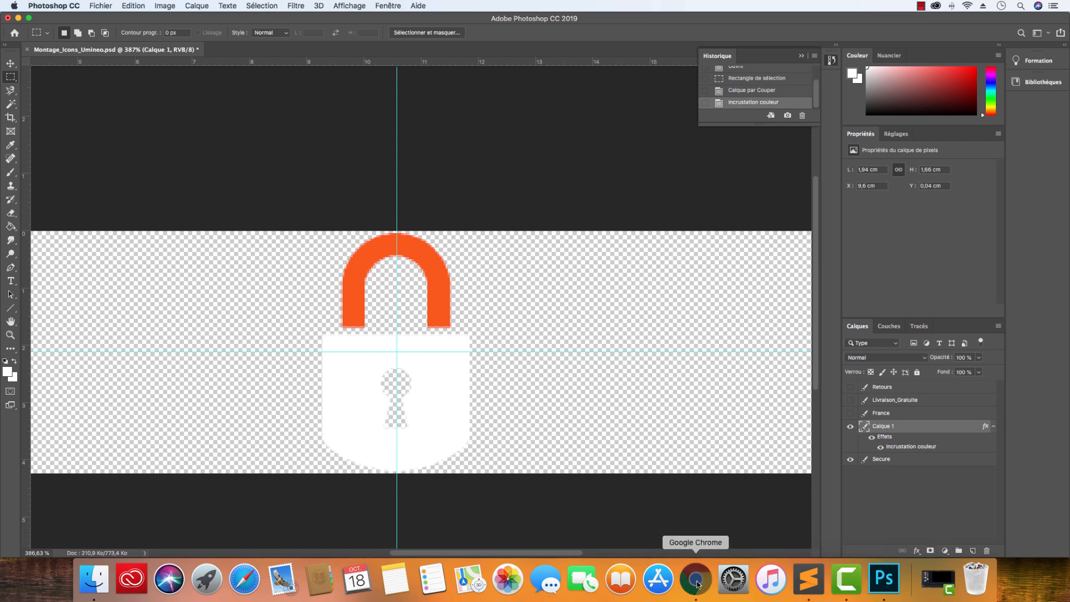